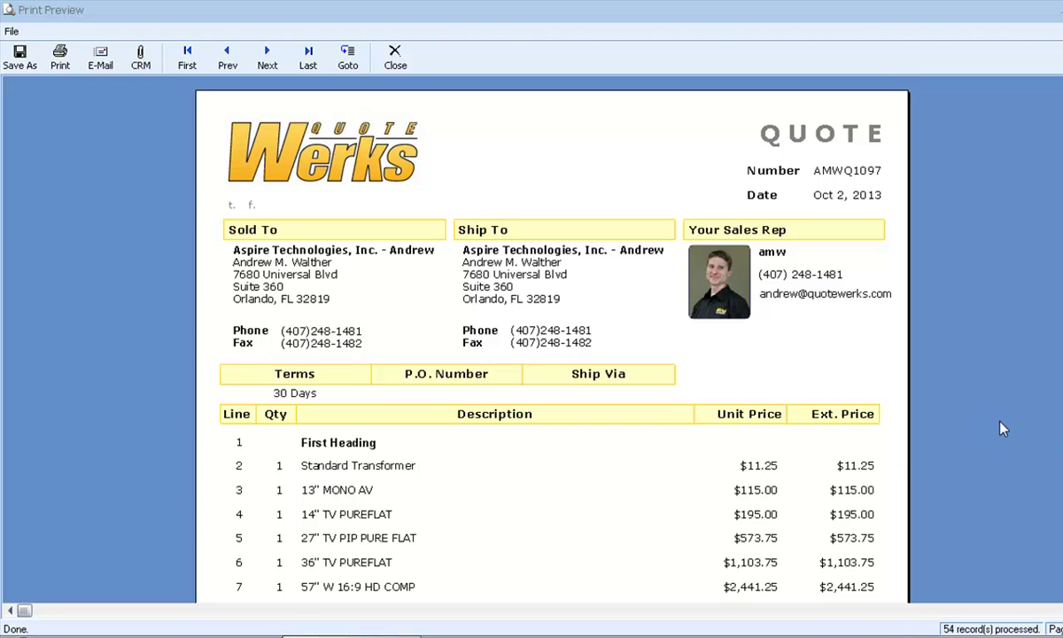
Scroll through the quote's print preview pages to review the current layout
{"action": "scroll", "coordinate": [1045, 474], "scroll_direction": "down", "scroll_amount": 10}
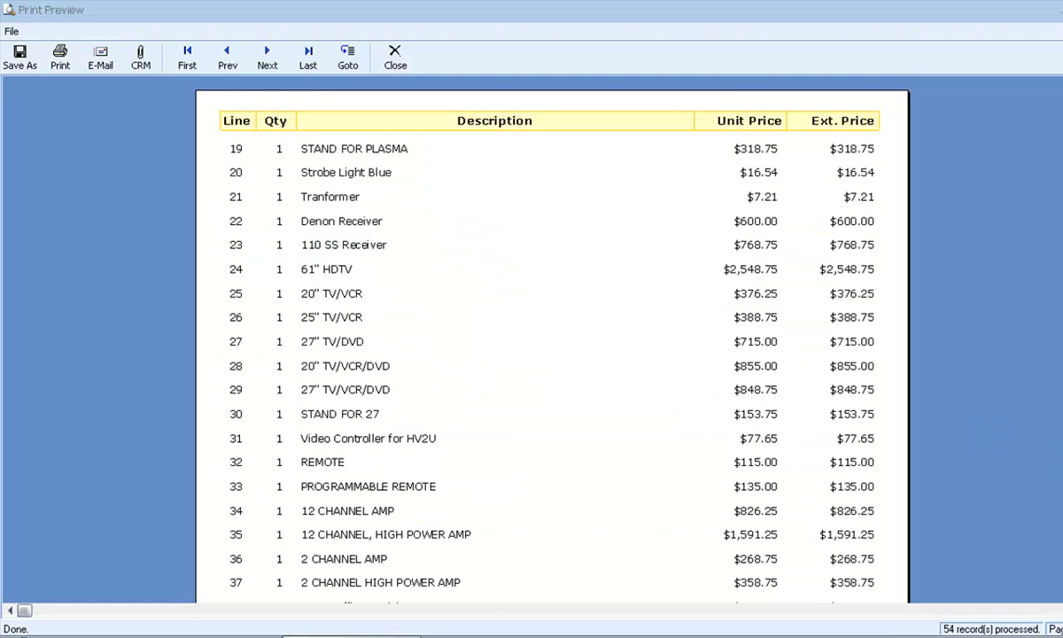
{"action": "scroll", "coordinate": [552, 345], "scroll_direction": "down", "scroll_amount": 3}
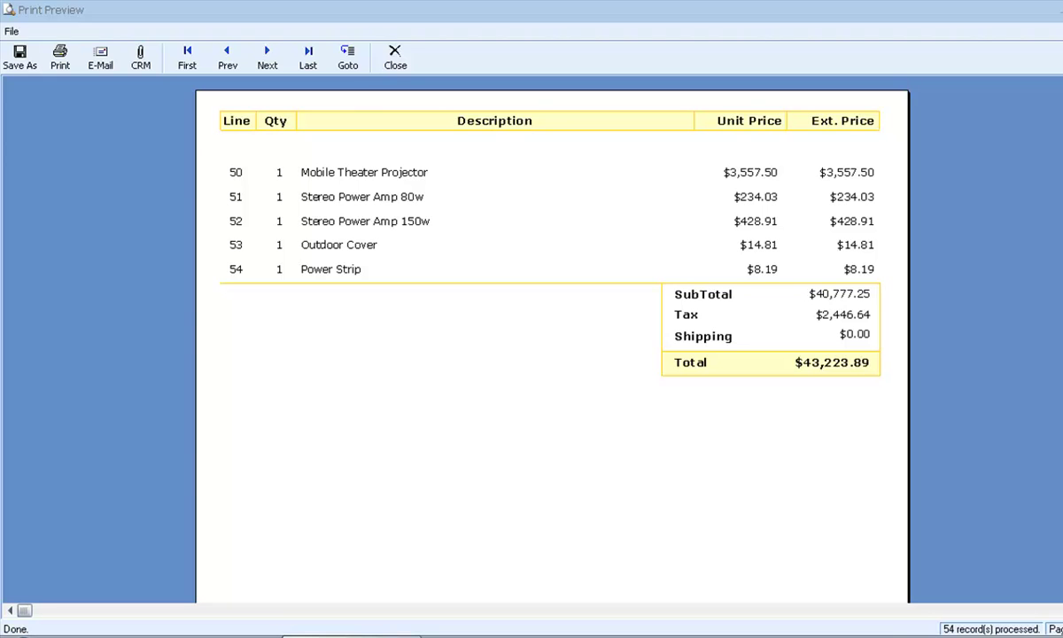
{"action": "scroll", "coordinate": [551, 345], "scroll_direction": "up", "scroll_amount": 20}
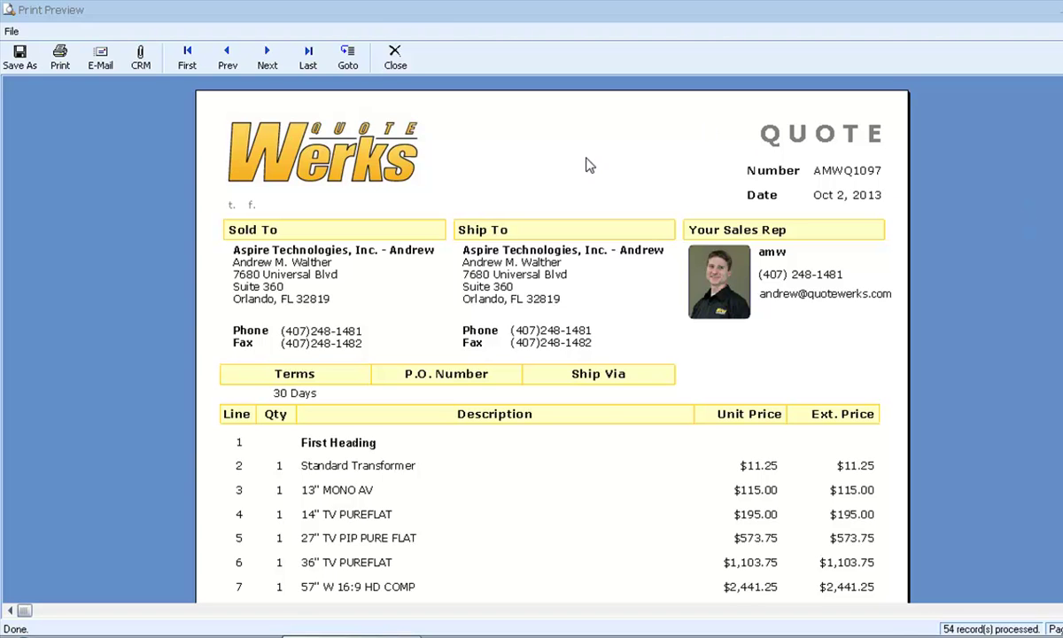
Close the print preview and drag the Page Header section taller in the layout
{"action": "left_click", "coordinate": [395, 61]}
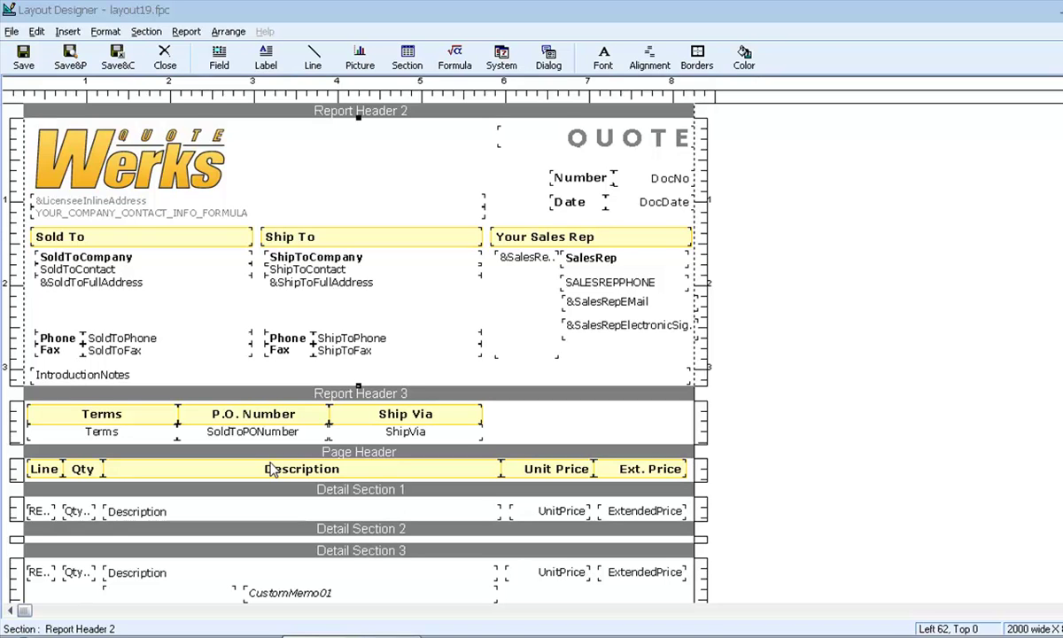
{"action": "left_click", "coordinate": [353, 437]}
{"action": "left_click", "coordinate": [370, 459]}
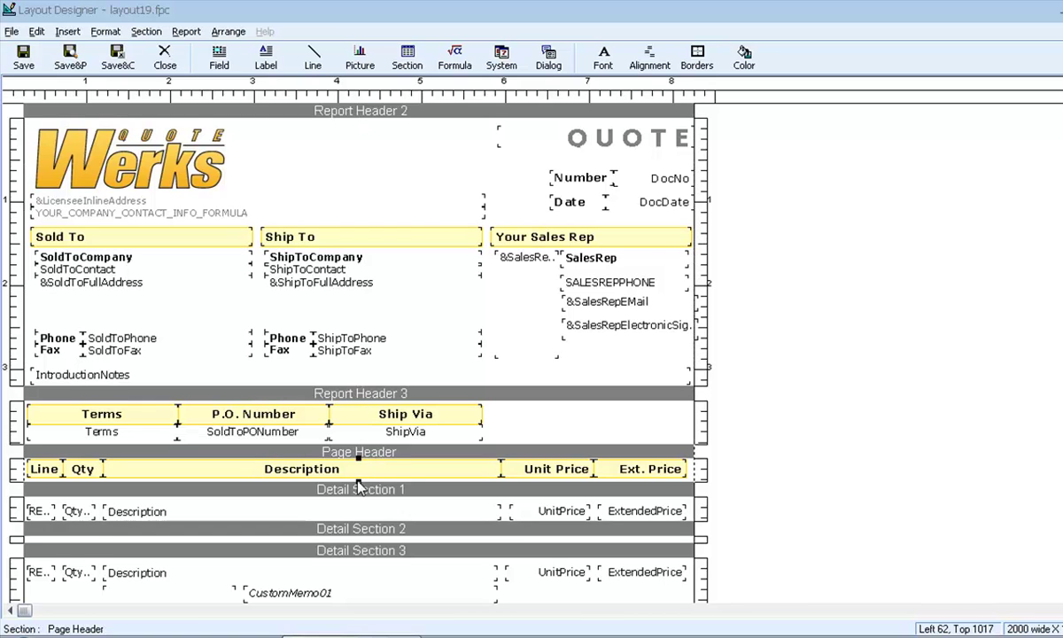
{"action": "left_click_drag", "start_coordinate": [359, 485], "coordinate": [353, 567]}
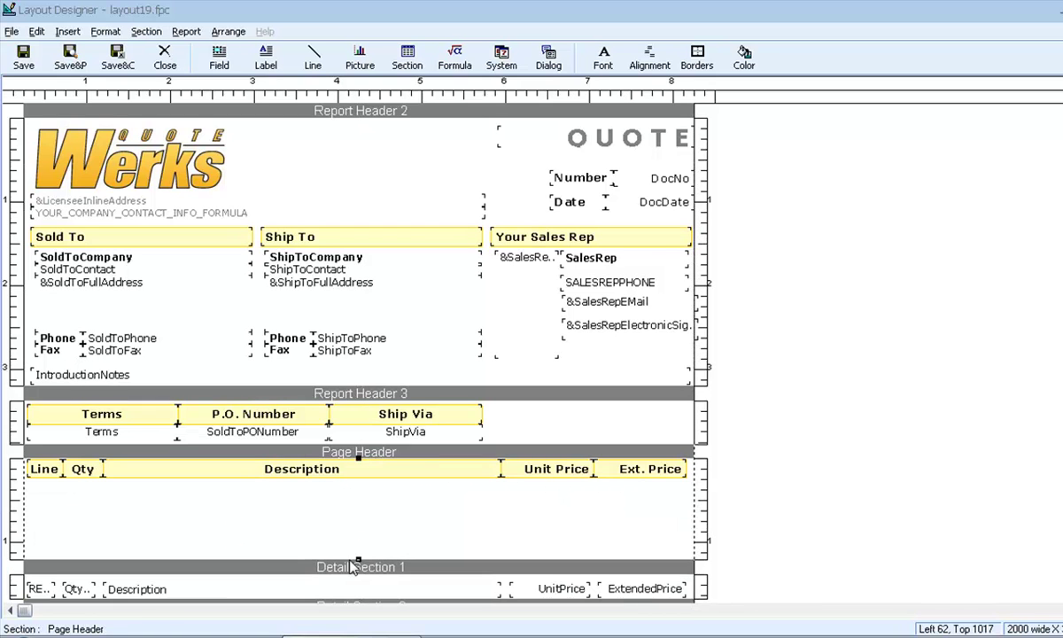
Move the Line, Qty, Description, Unit Price and Ext. Price headings to the Page Header's bottom
{"action": "left_click", "coordinate": [52, 473]}
{"action": "left_click", "coordinate": [75, 475]}
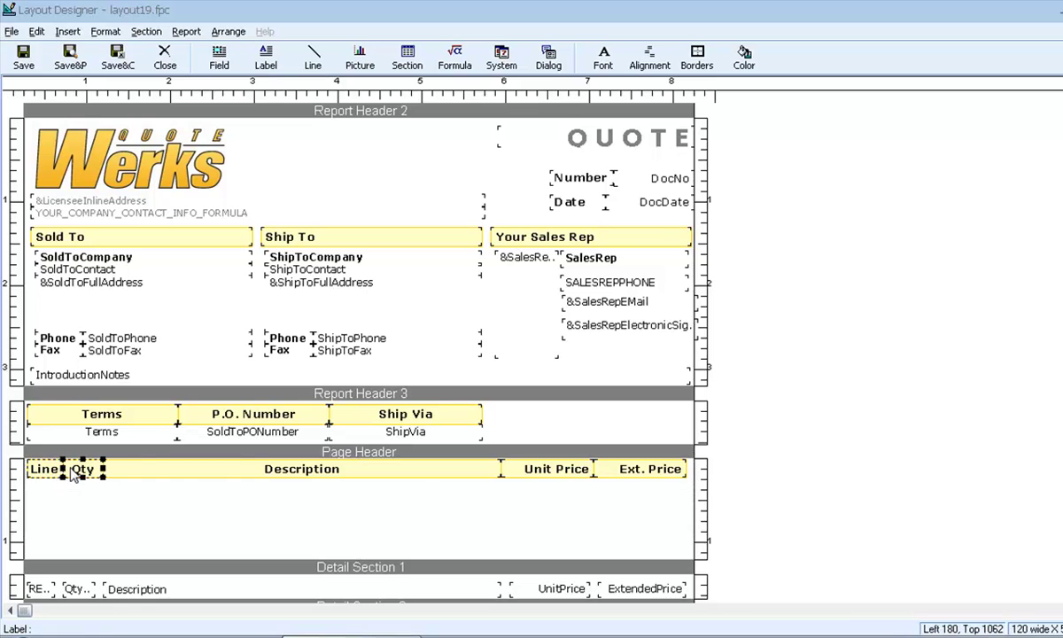
{"action": "left_click", "coordinate": [146, 474]}
{"action": "left_click", "coordinate": [558, 472]}
{"action": "left_click", "coordinate": [640, 467]}
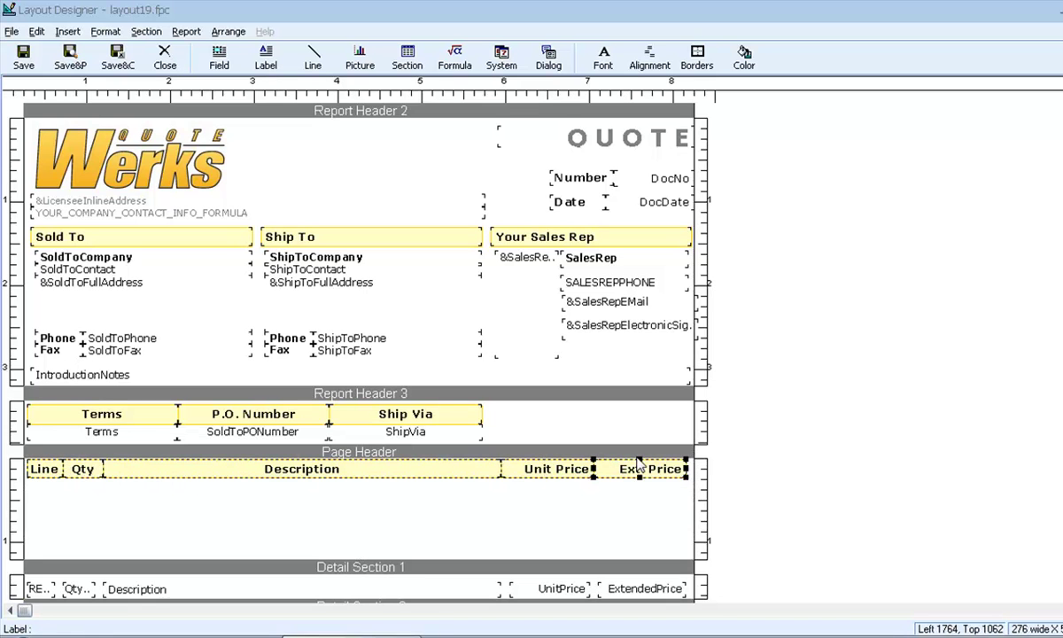
{"action": "key", "text": "Down"}
{"action": "key", "text": "Down"}
{"action": "key", "text": "Down"}
{"action": "key", "text": "Down"}
{"action": "key", "text": "Down"}
{"action": "key", "text": "Down"}
{"action": "key", "text": "Down"}
{"action": "key", "text": "Down"}
{"action": "key", "text": "Down"}
{"action": "key", "text": "Down"}
{"action": "key", "text": "Down"}
{"action": "key", "text": "Down"}
{"action": "key", "text": "Down"}
{"action": "key", "text": "Down"}
{"action": "key", "text": "Down"}
{"action": "key", "text": "Down"}
{"action": "key", "text": "Down"}
{"action": "key", "text": "Down"}
{"action": "key", "text": "Down"}
{"action": "key", "text": "Down"}
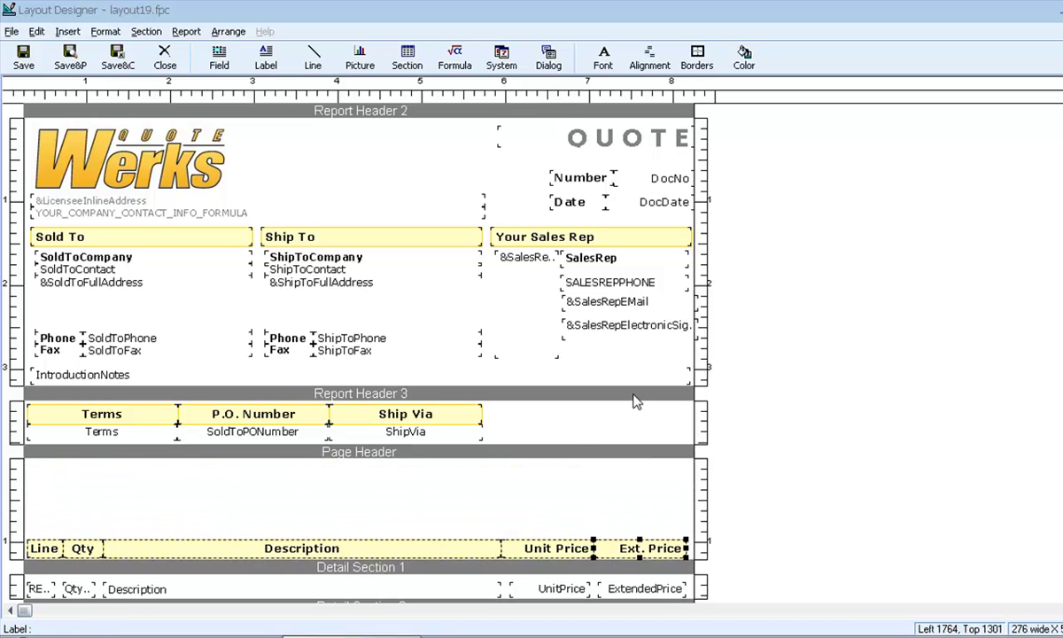
Copy the Werks logo from Report Header 2
{"action": "left_click", "coordinate": [762, 195]}
{"action": "left_click", "coordinate": [103, 156]}
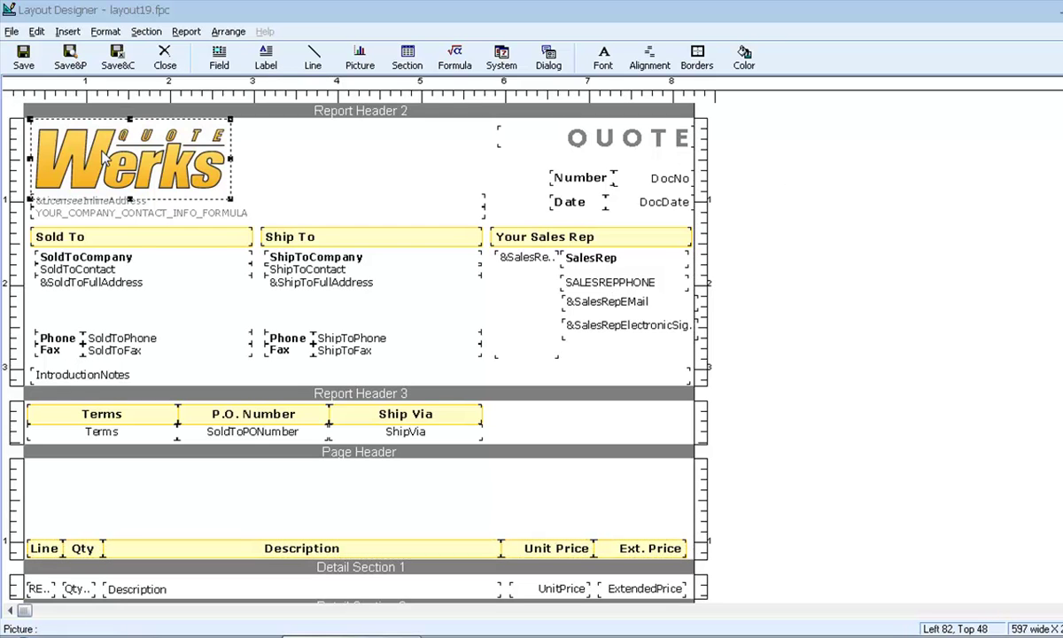
{"action": "right_click", "coordinate": [103, 156]}
{"action": "left_click", "coordinate": [142, 206]}
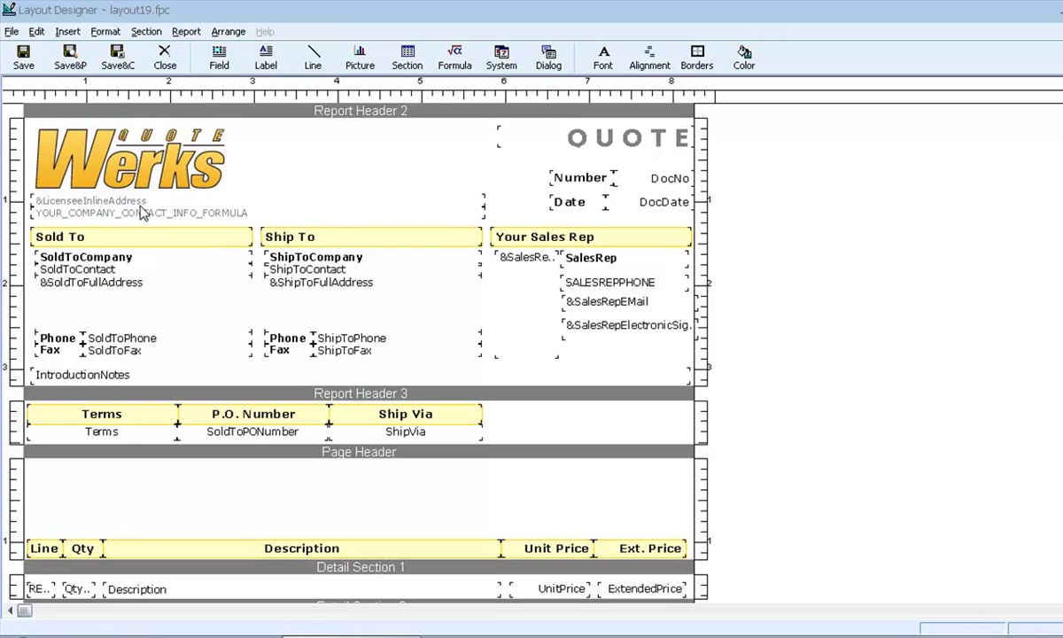
Paste the logo into the Page Header above the column headings, then save and preview
{"action": "left_click", "coordinate": [112, 485]}
{"action": "right_click", "coordinate": [116, 482]}
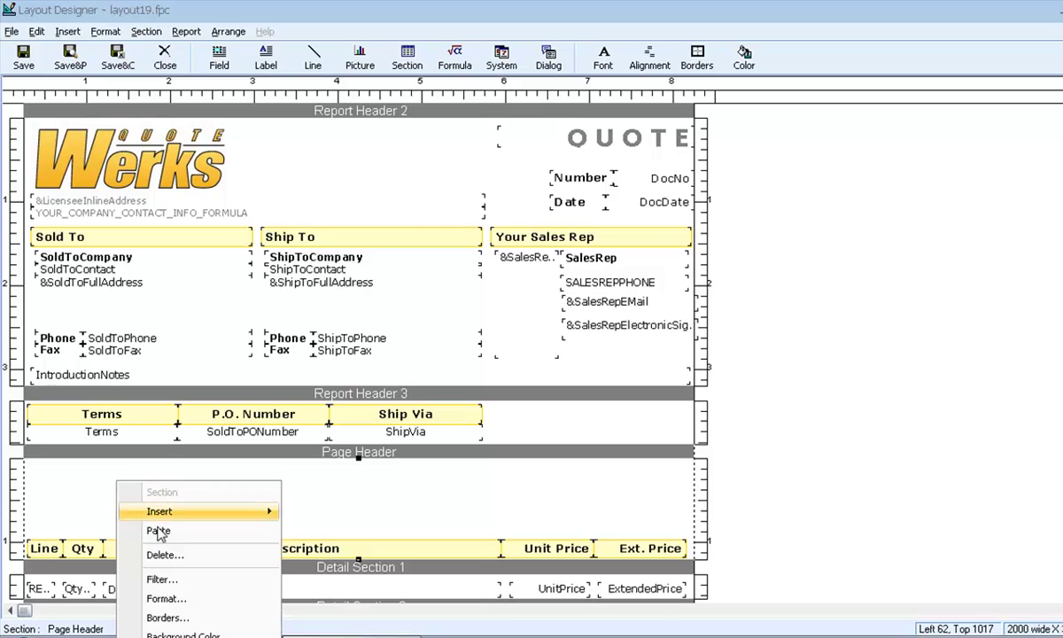
{"action": "left_click", "coordinate": [158, 532]}
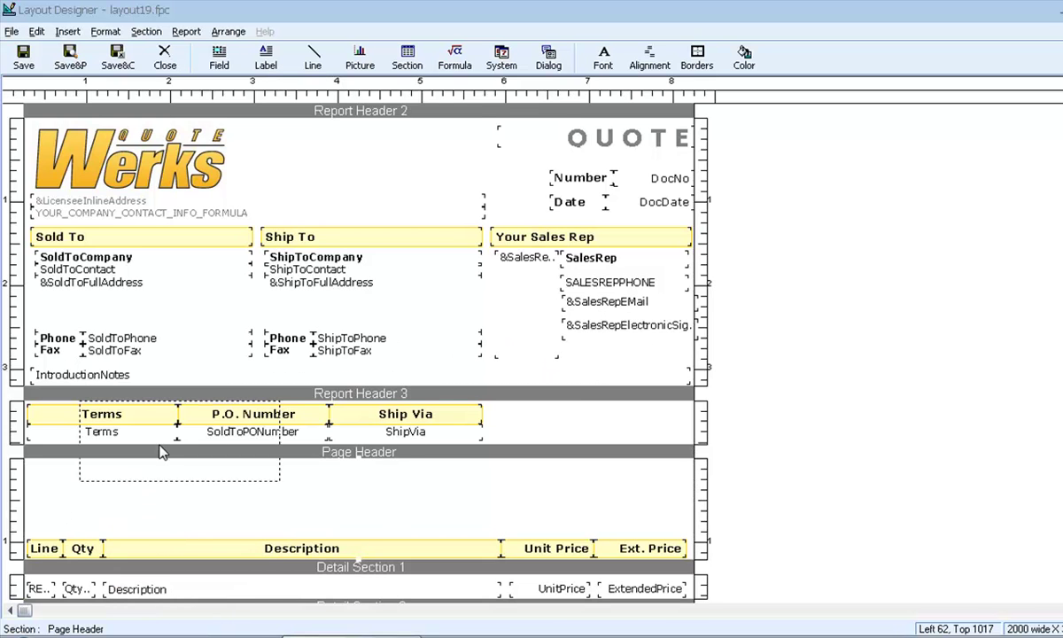
{"action": "left_click", "coordinate": [126, 497]}
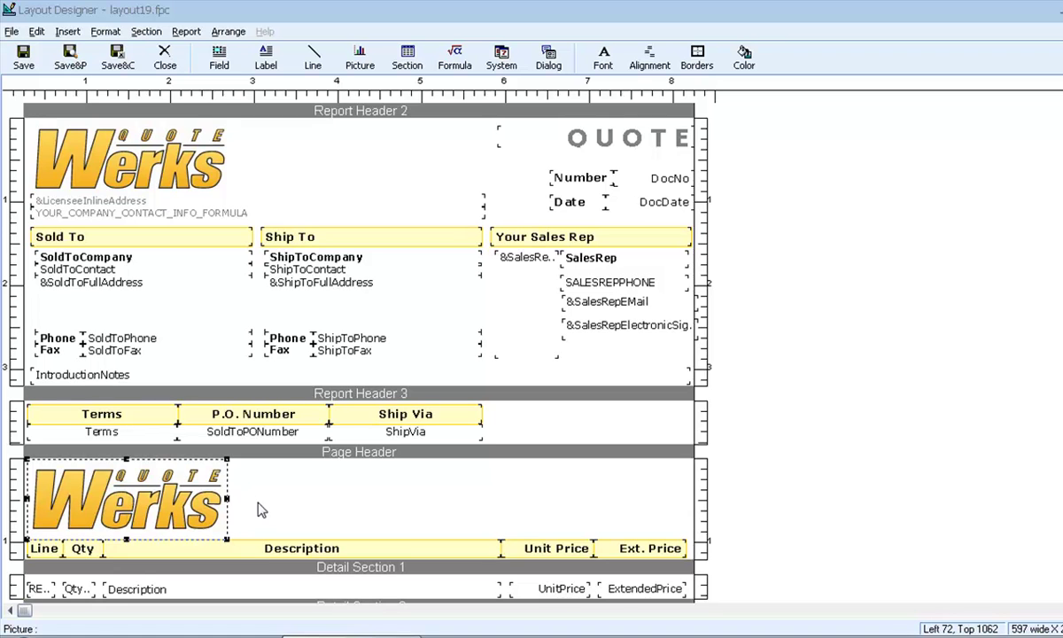
{"action": "left_click", "coordinate": [318, 497]}
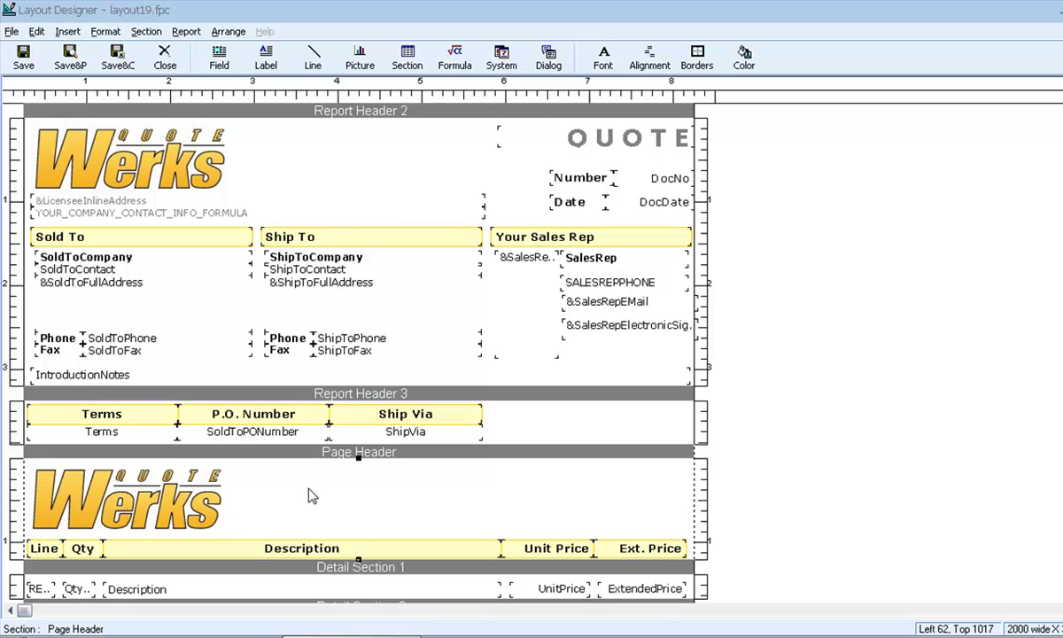
{"action": "left_click", "coordinate": [70, 56]}
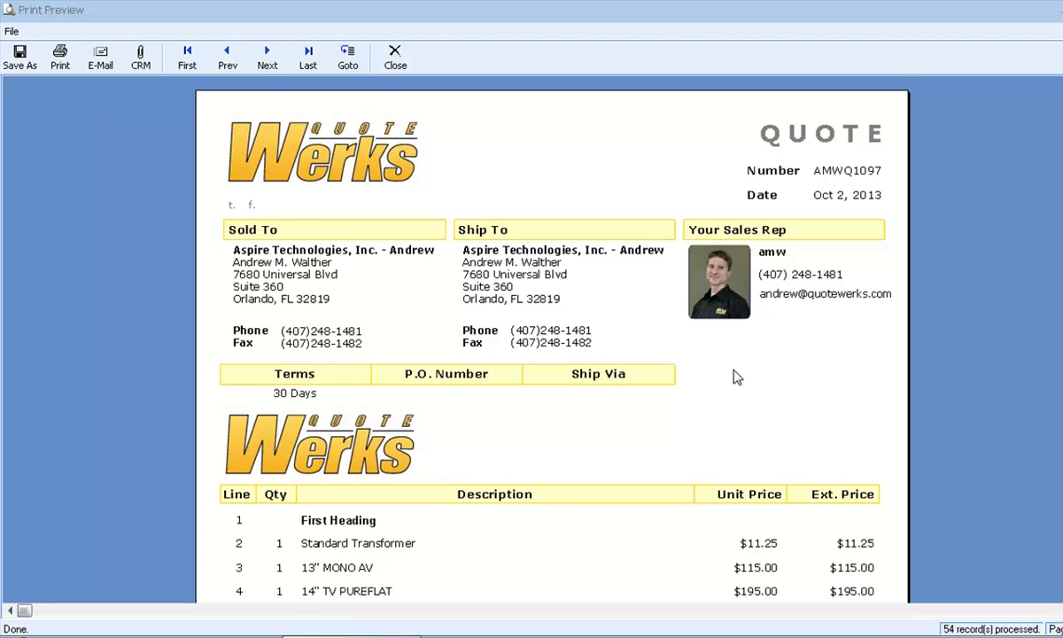
Scroll through pages 1, 2 and the last page to check the logo above the headings
{"action": "scroll", "coordinate": [399, 346], "scroll_direction": "down", "scroll_amount": 10}
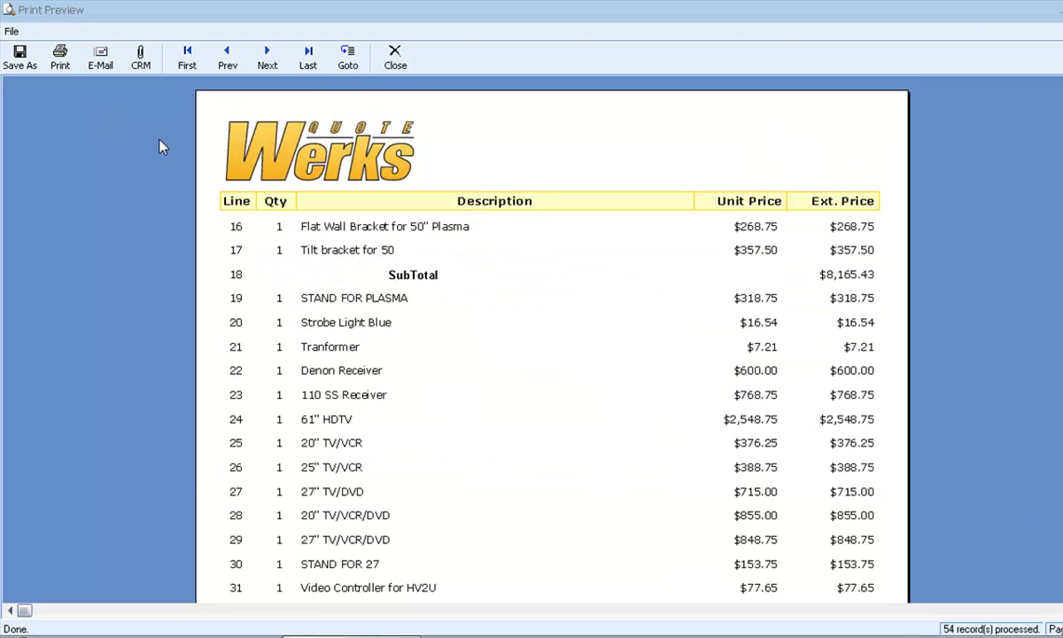
{"action": "scroll", "coordinate": [549, 354], "scroll_direction": "down", "scroll_amount": 5}
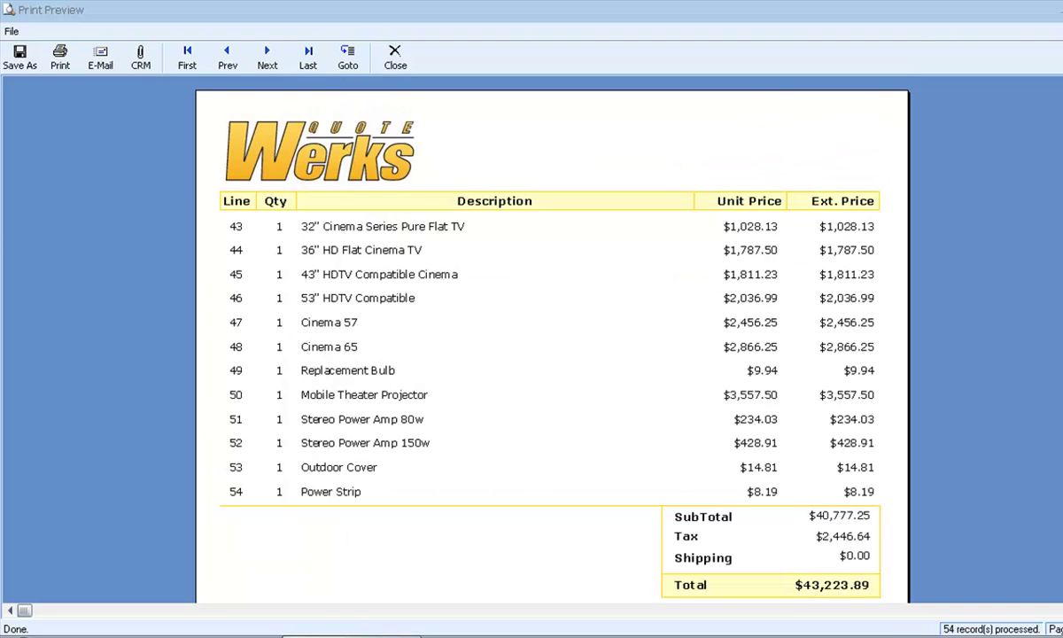
{"action": "scroll", "coordinate": [550, 345], "scroll_direction": "up", "scroll_amount": 15}
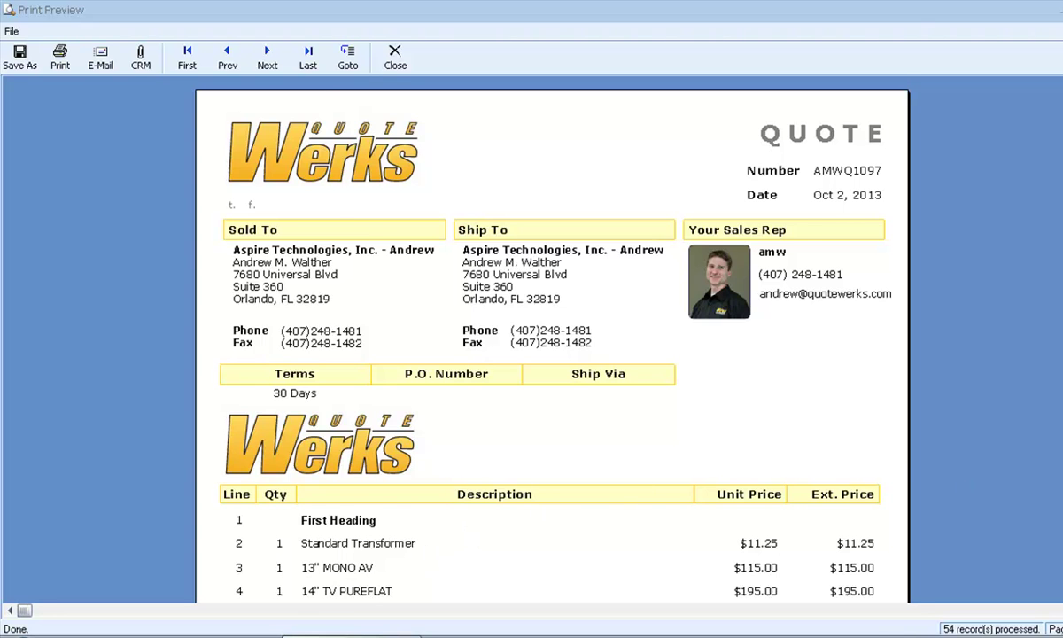
{"action": "scroll", "coordinate": [552, 345], "scroll_direction": "down", "scroll_amount": 10}
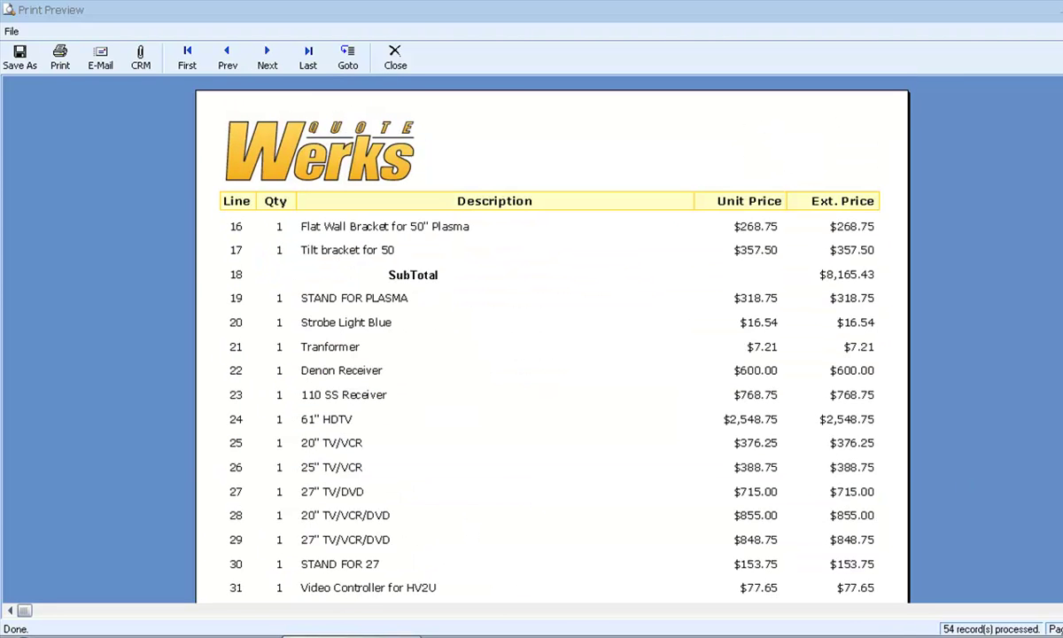
{"action": "scroll", "coordinate": [552, 345], "scroll_direction": "up", "scroll_amount": 10}
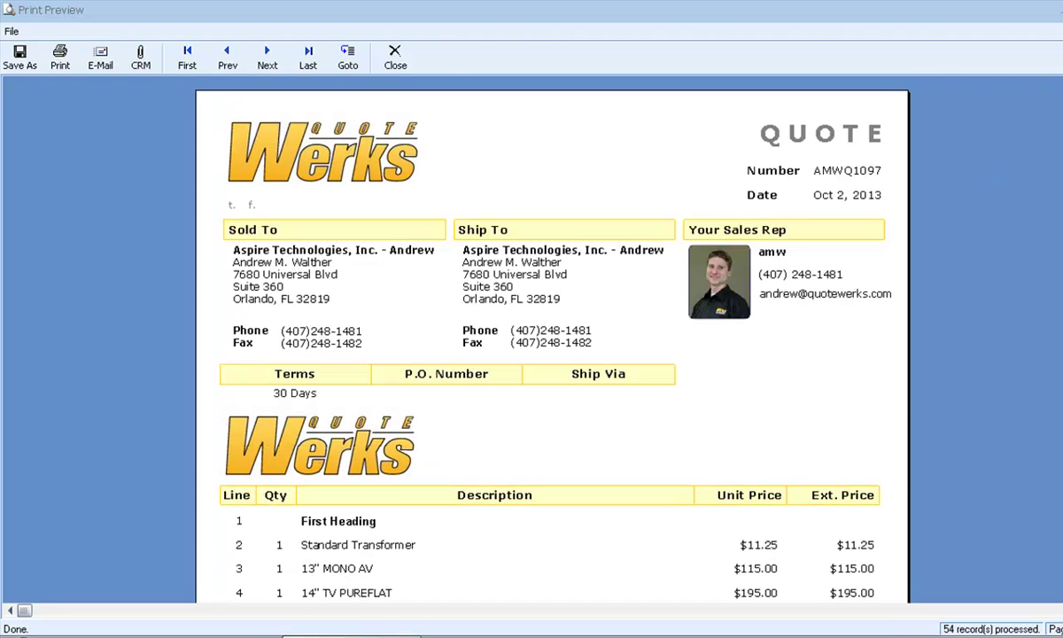
Close the preview and open the Page Header's Filter selection criteria dialog
{"action": "left_click", "coordinate": [395, 55]}
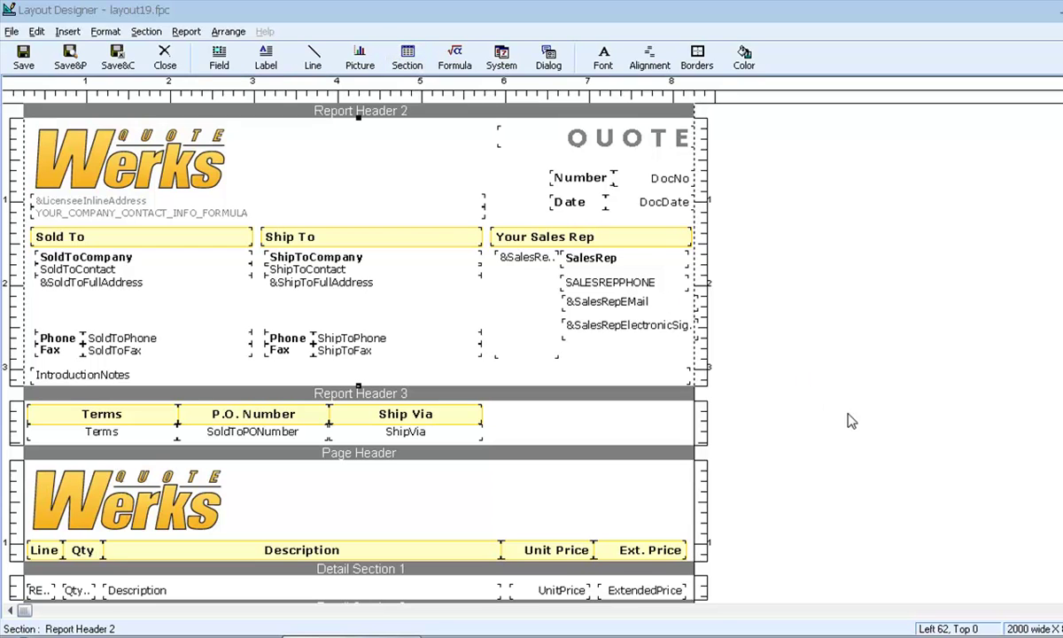
{"action": "left_click", "coordinate": [569, 432]}
{"action": "right_click", "coordinate": [570, 433]}
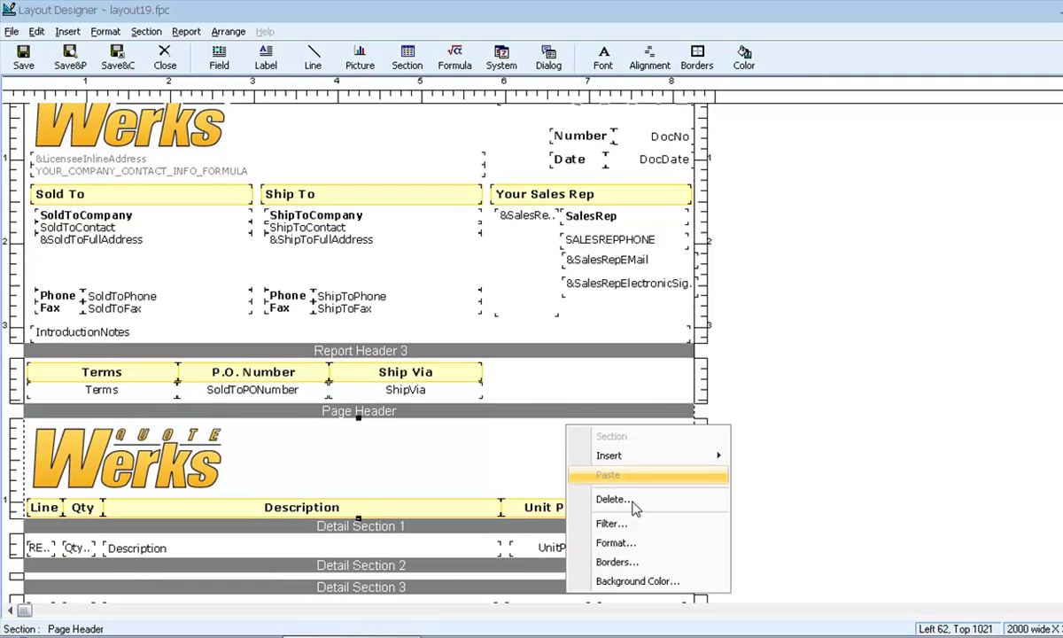
{"action": "left_click", "coordinate": [631, 527]}
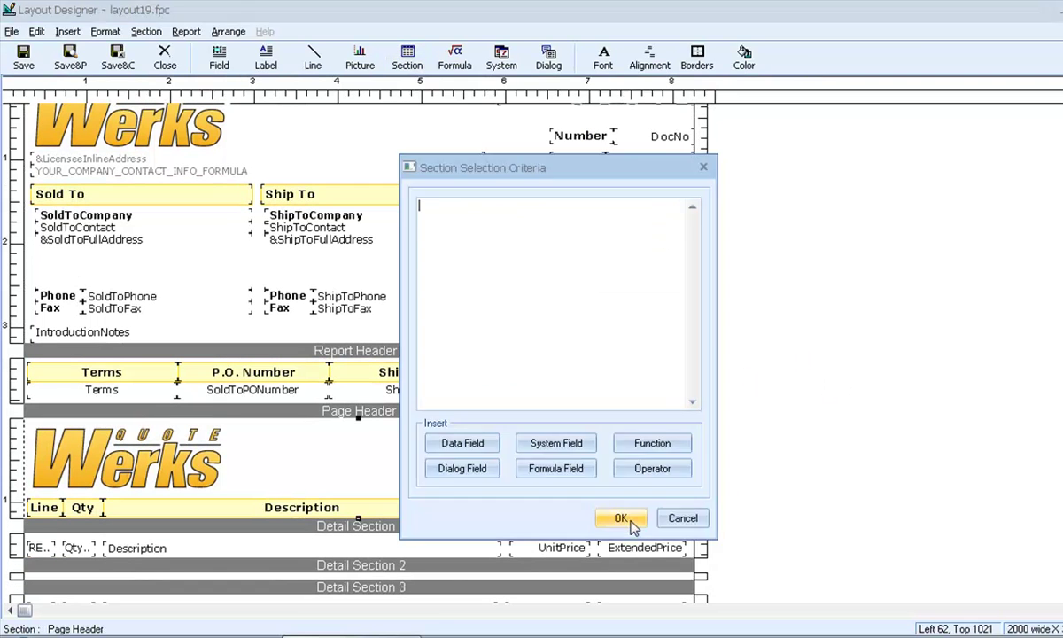
Build the Page Header criterion .IF.SYS->PAGE>1 from operator and system-field lists and confirm it
{"action": "left_click", "coordinate": [649, 467]}
{"action": "left_click", "coordinate": [599, 378]}
{"action": "scroll", "coordinate": [599, 378], "scroll_direction": "down", "scroll_amount": 3}
{"action": "double_click", "coordinate": [523, 358]}
{"action": "left_click", "coordinate": [558, 448]}
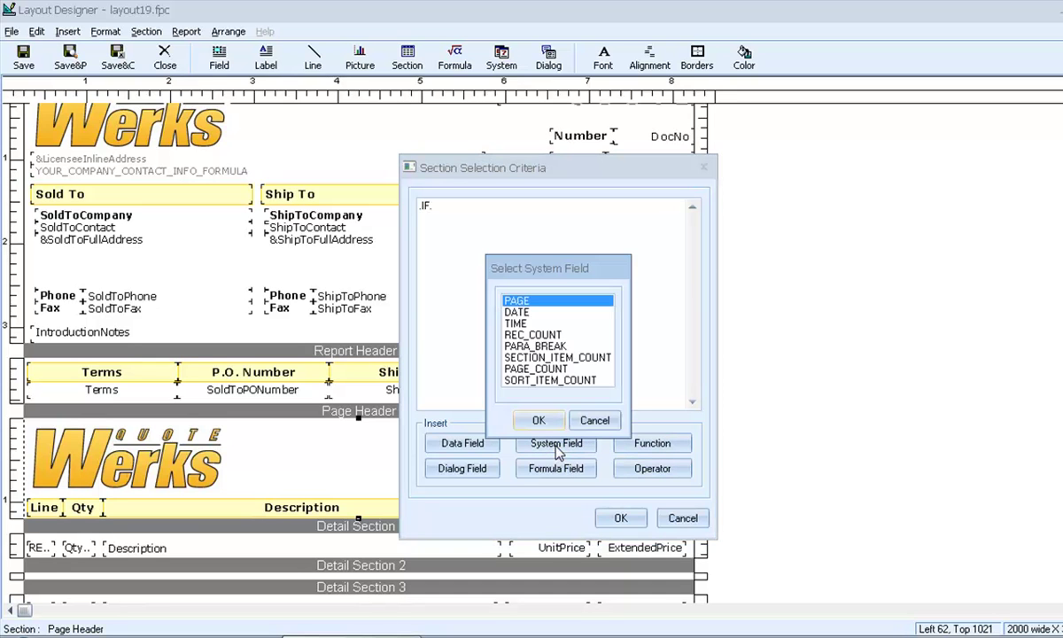
{"action": "double_click", "coordinate": [523, 302]}
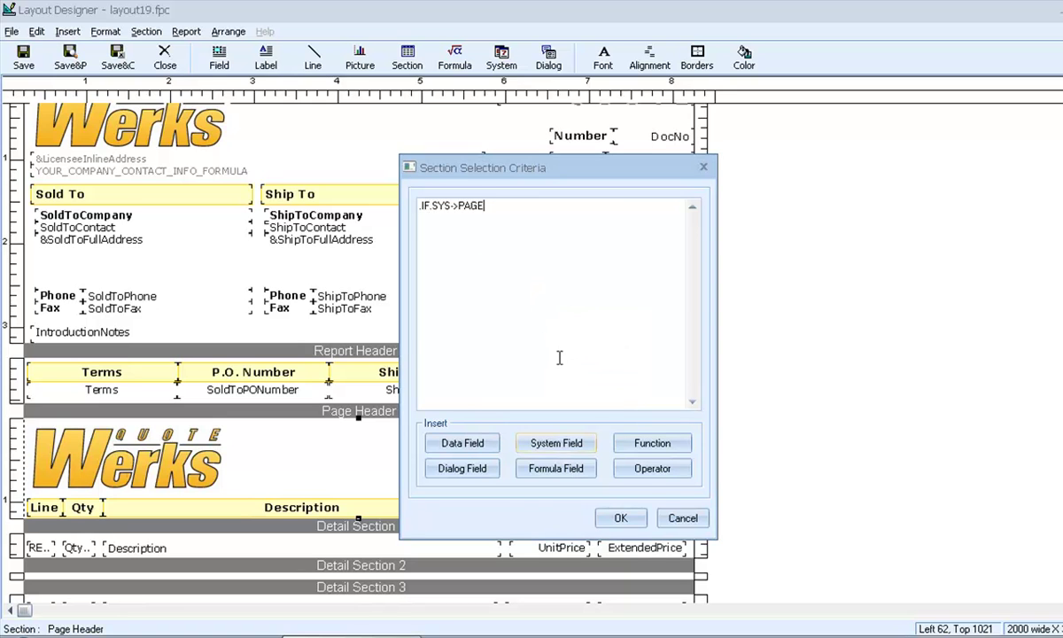
{"action": "left_click", "coordinate": [652, 468]}
{"action": "scroll", "coordinate": [572, 377], "scroll_direction": "down", "scroll_amount": 3}
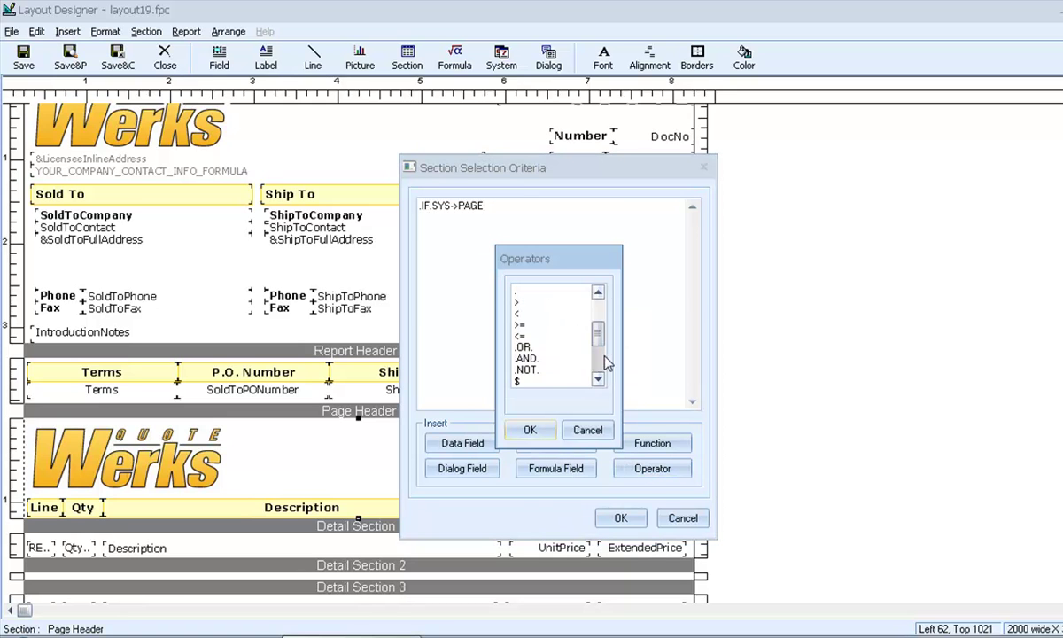
{"action": "double_click", "coordinate": [523, 303]}
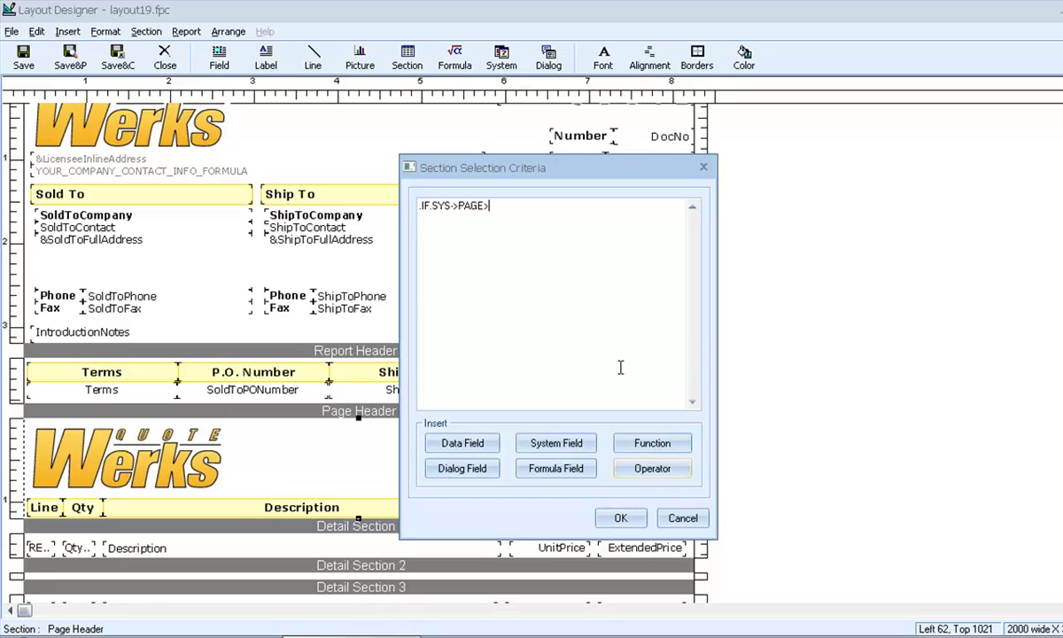
{"action": "type", "text": "1"}
{"action": "left_click", "coordinate": [620, 519]}
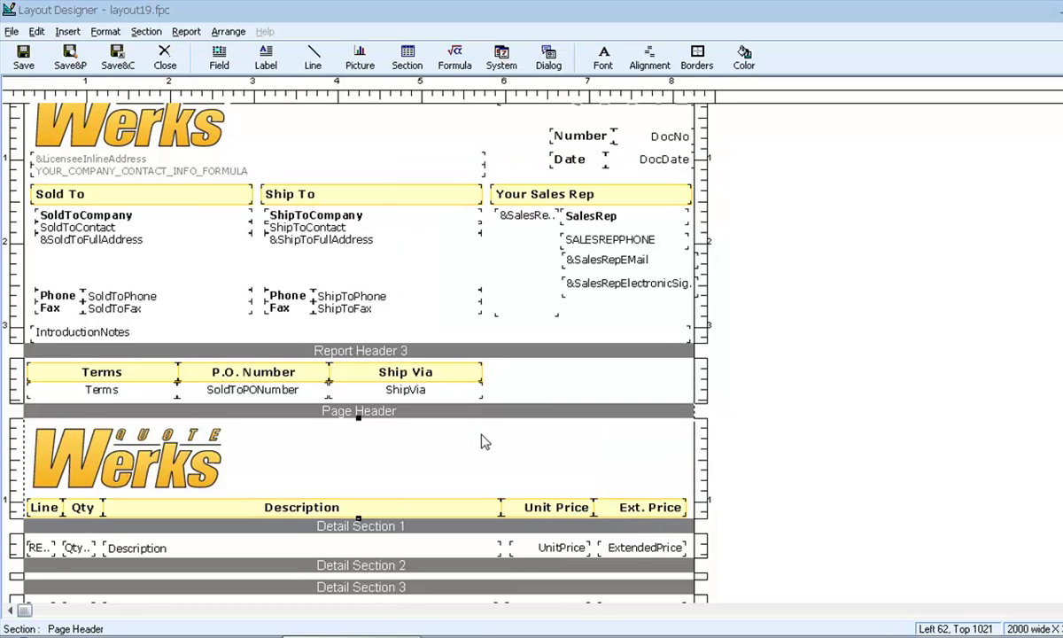
{"action": "left_click", "coordinate": [70, 62]}
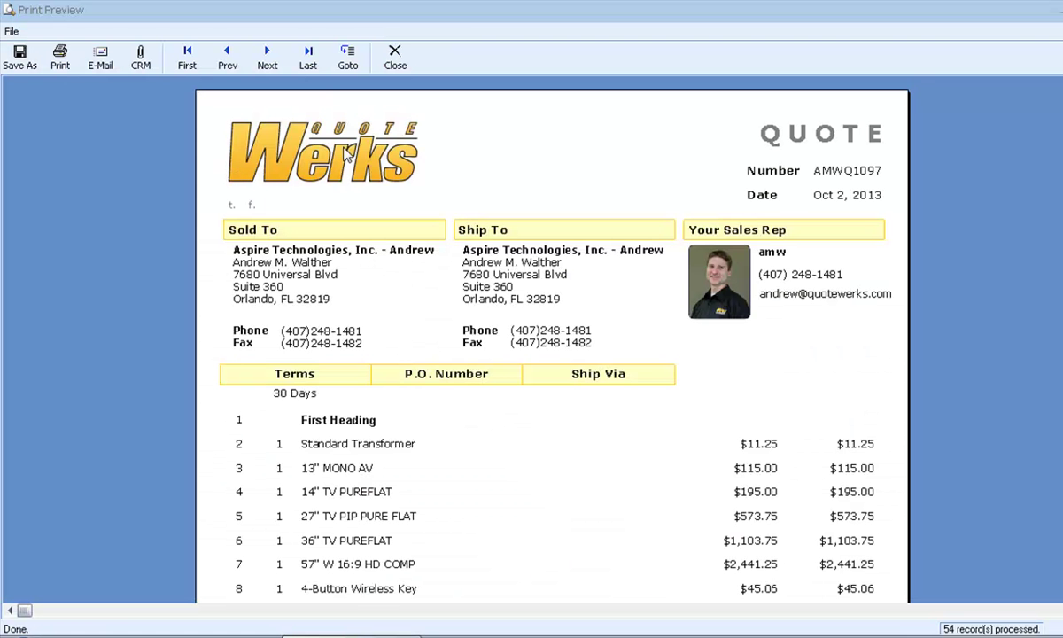
{"action": "key", "text": "Page_Down"}
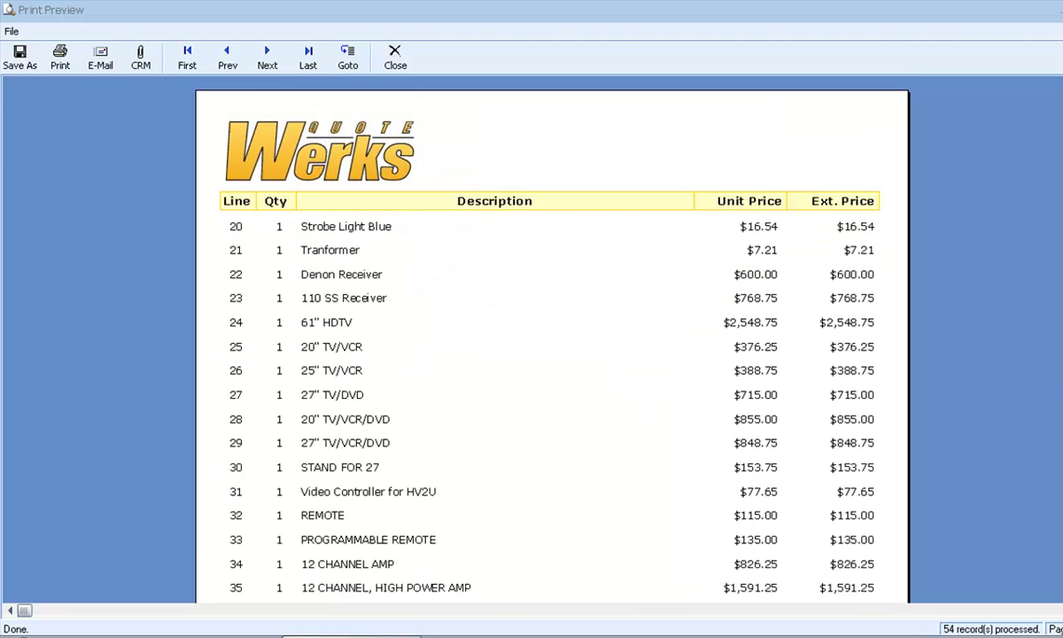
{"action": "key", "text": "Page_Down"}
{"action": "key", "text": "Page_Down"}
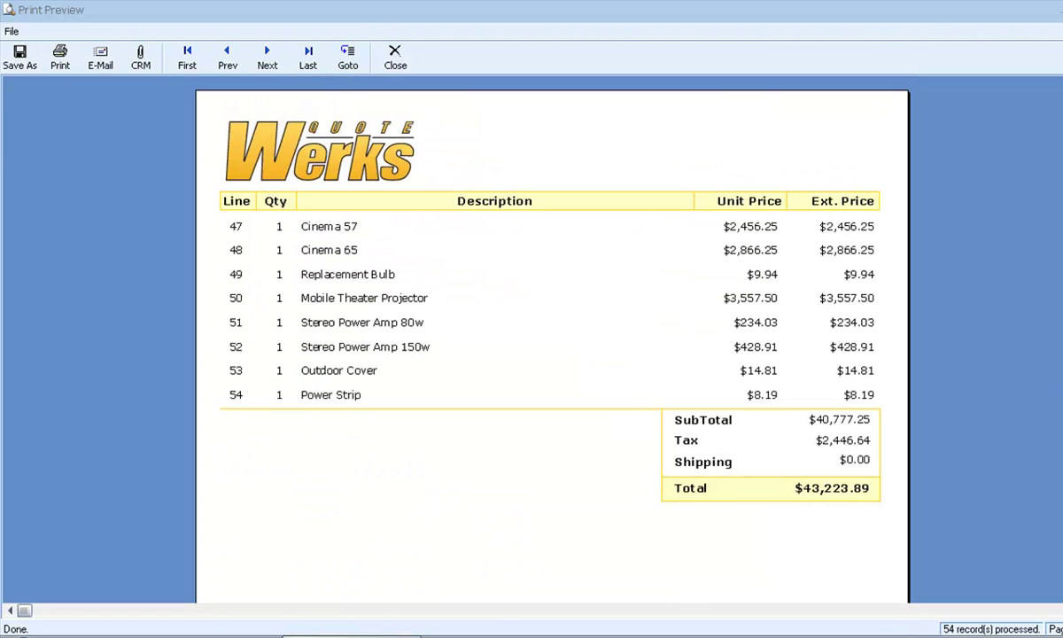
{"action": "key", "text": "Page_Up"}
{"action": "key", "text": "Page_Up"}
{"action": "key", "text": "Page_Up"}
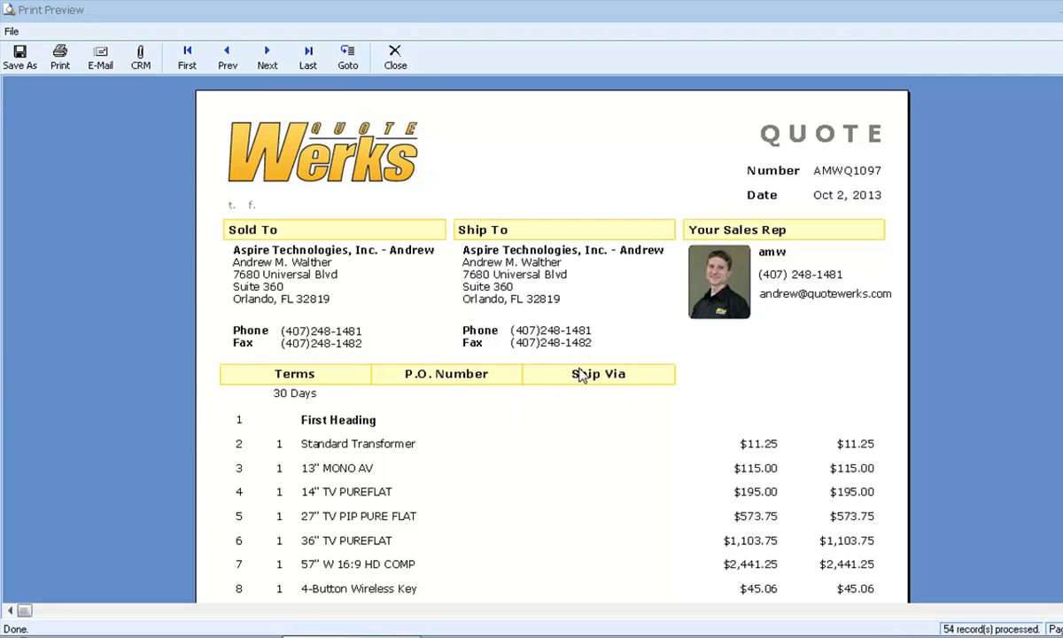
{"action": "left_click", "coordinate": [396, 57]}
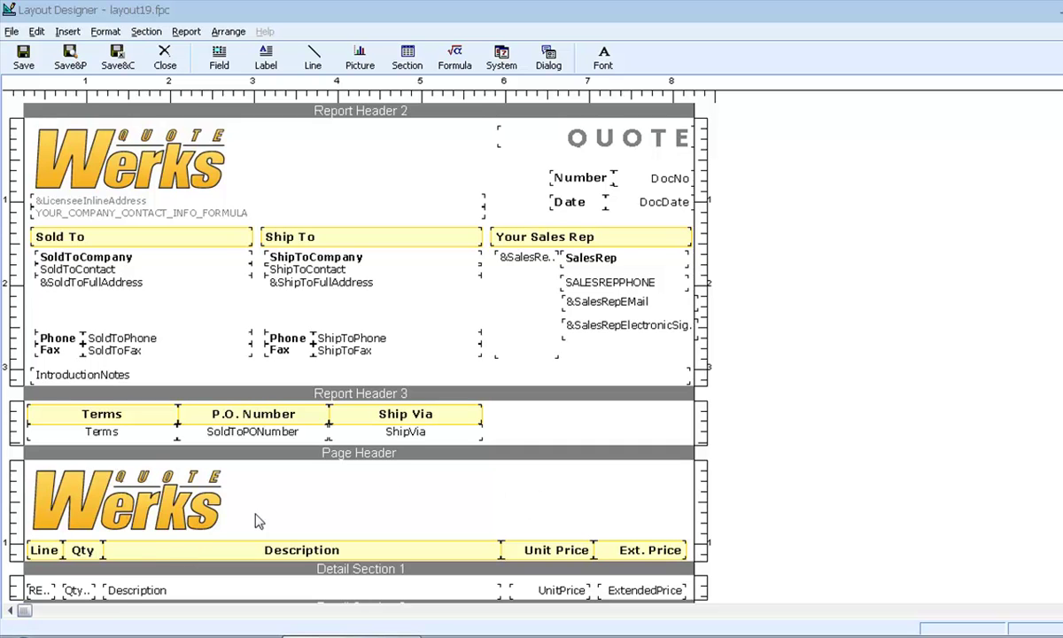
Copy the Line, Qty, Description, Unit Price and Ext. Price headings from the Page Header
{"action": "left_click", "coordinate": [46, 550]}
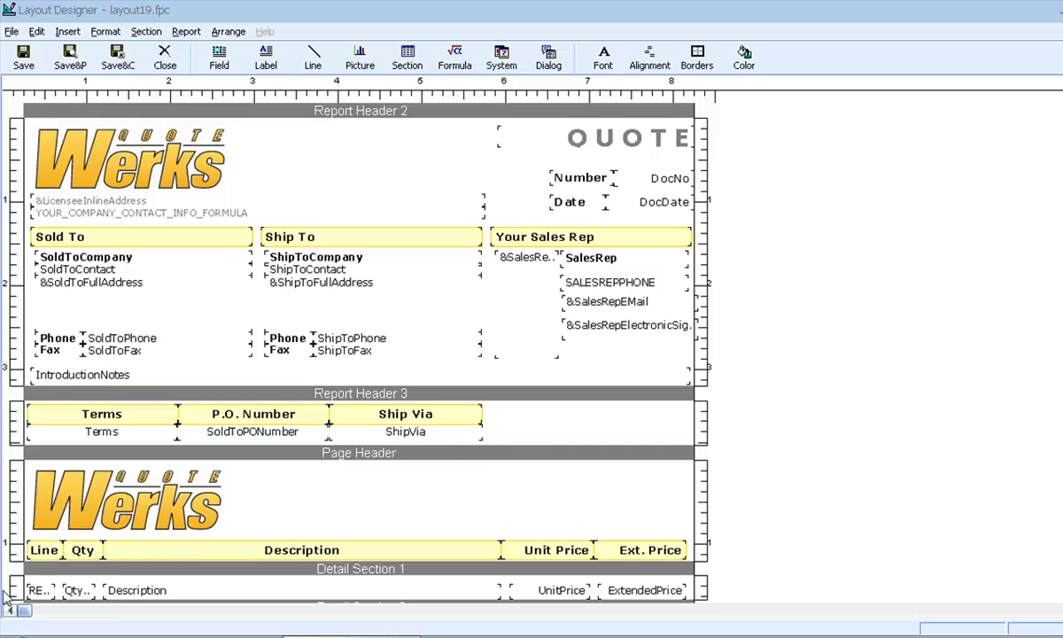
{"action": "left_click", "coordinate": [82, 551]}
{"action": "left_click", "coordinate": [202, 554]}
{"action": "left_click", "coordinate": [557, 550]}
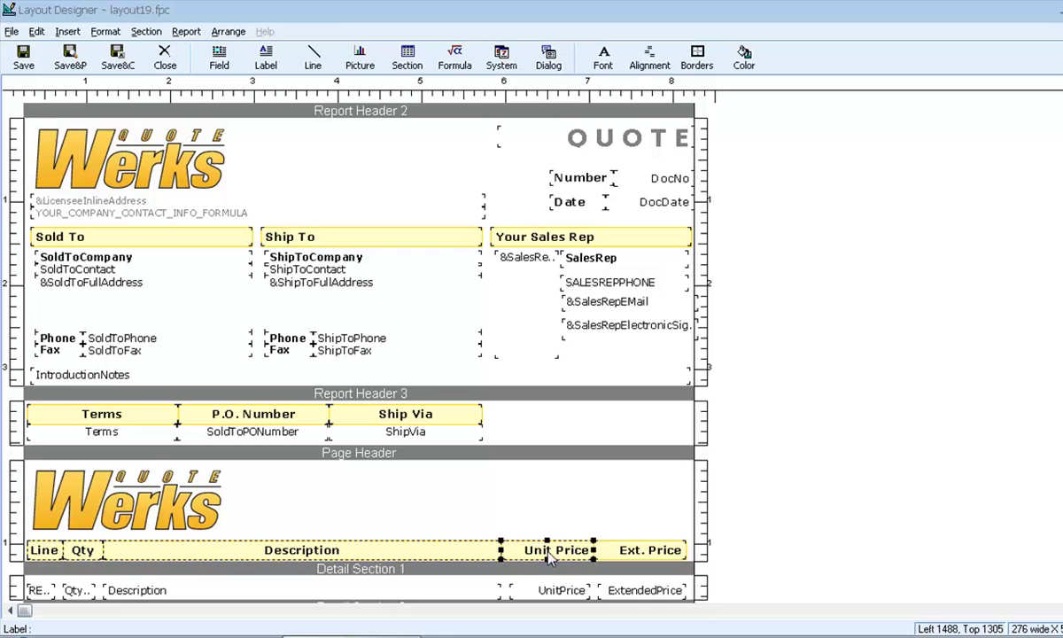
{"action": "left_click", "coordinate": [636, 555]}
{"action": "right_click", "coordinate": [324, 553]}
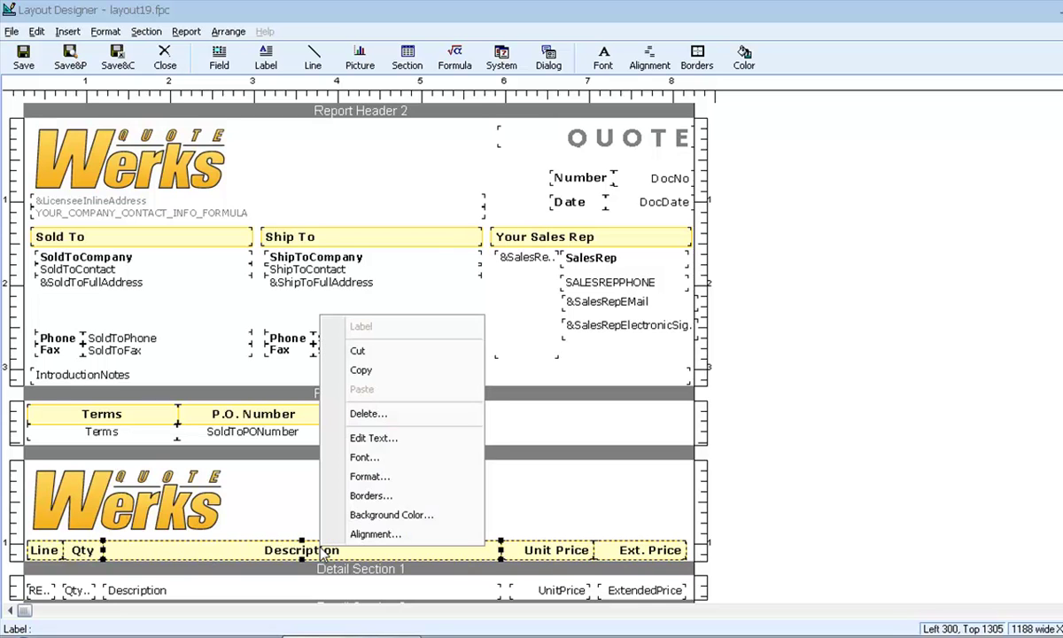
{"action": "left_click", "coordinate": [466, 376]}
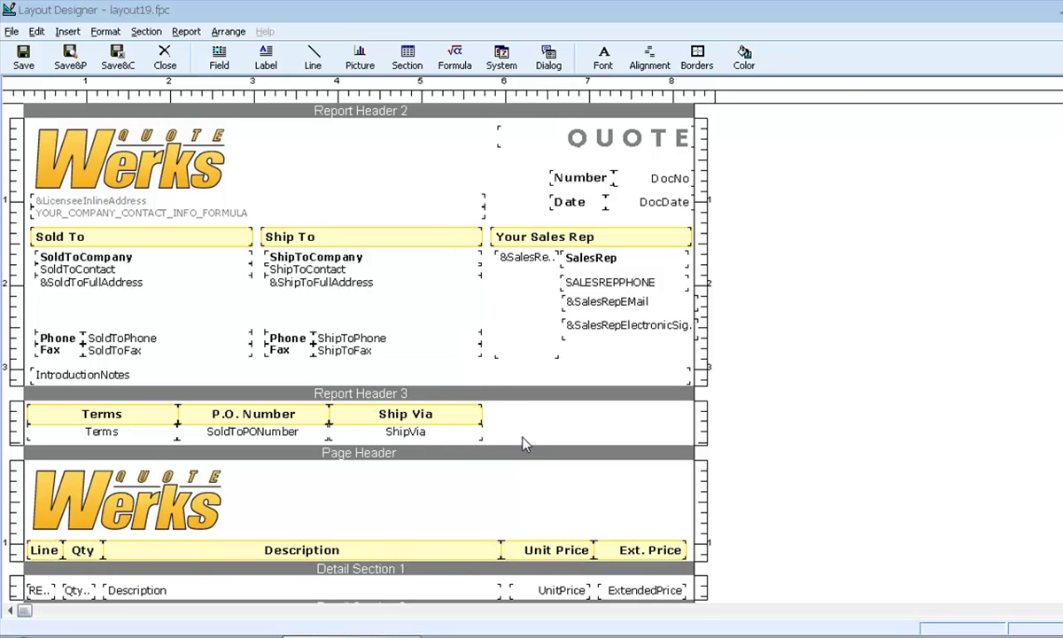
Enlarge Report Header 3, paste the headings below the Terms row, and fit the section
{"action": "left_click", "coordinate": [534, 403]}
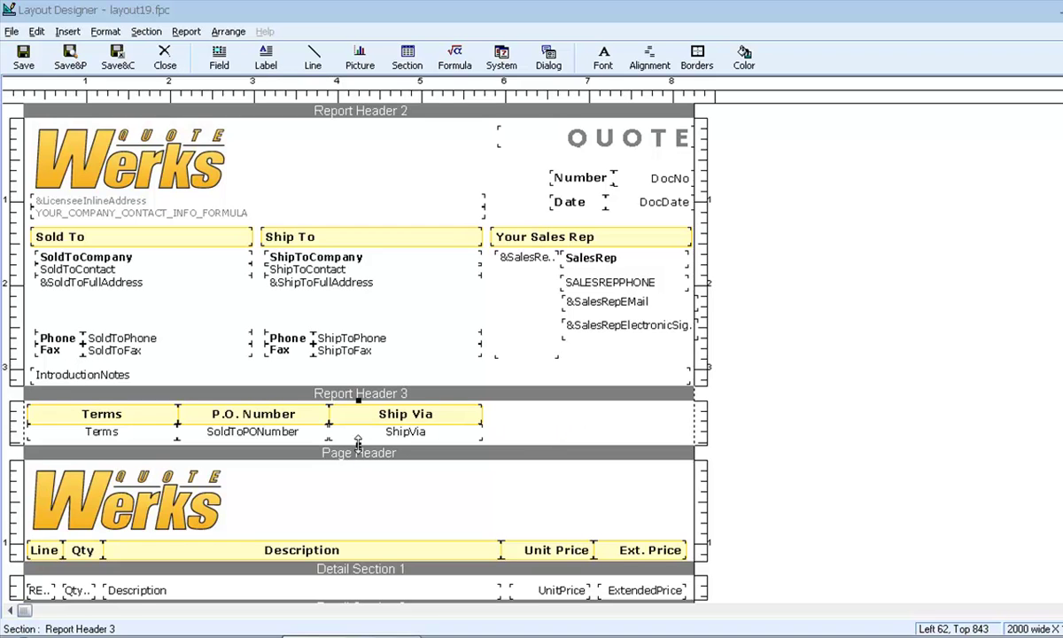
{"action": "left_click_drag", "start_coordinate": [358, 440], "coordinate": [358, 483]}
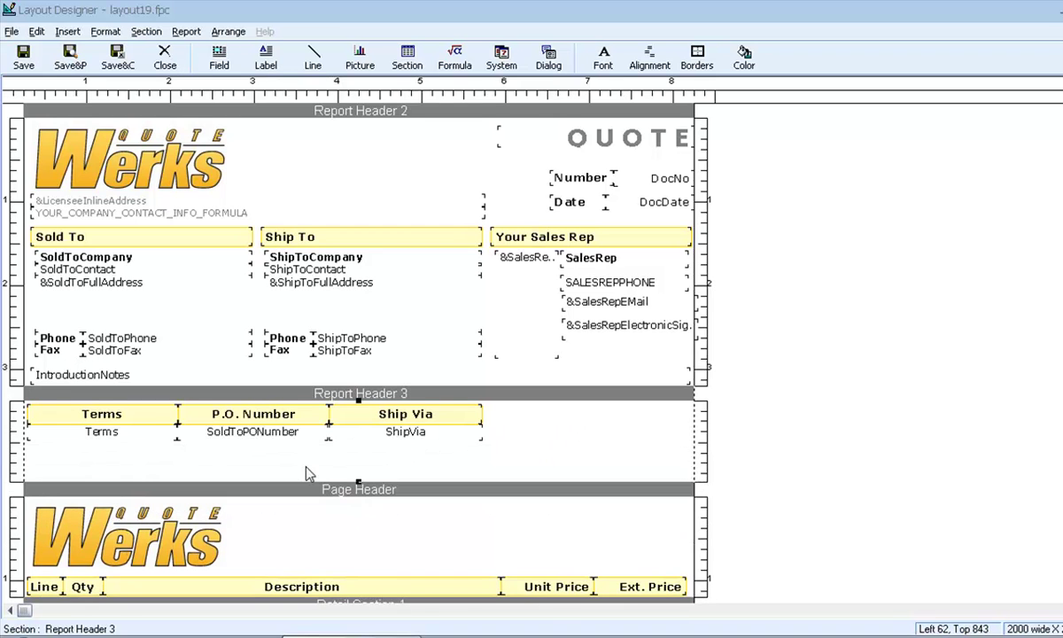
{"action": "right_click", "coordinate": [299, 468]}
{"action": "left_click", "coordinate": [339, 512]}
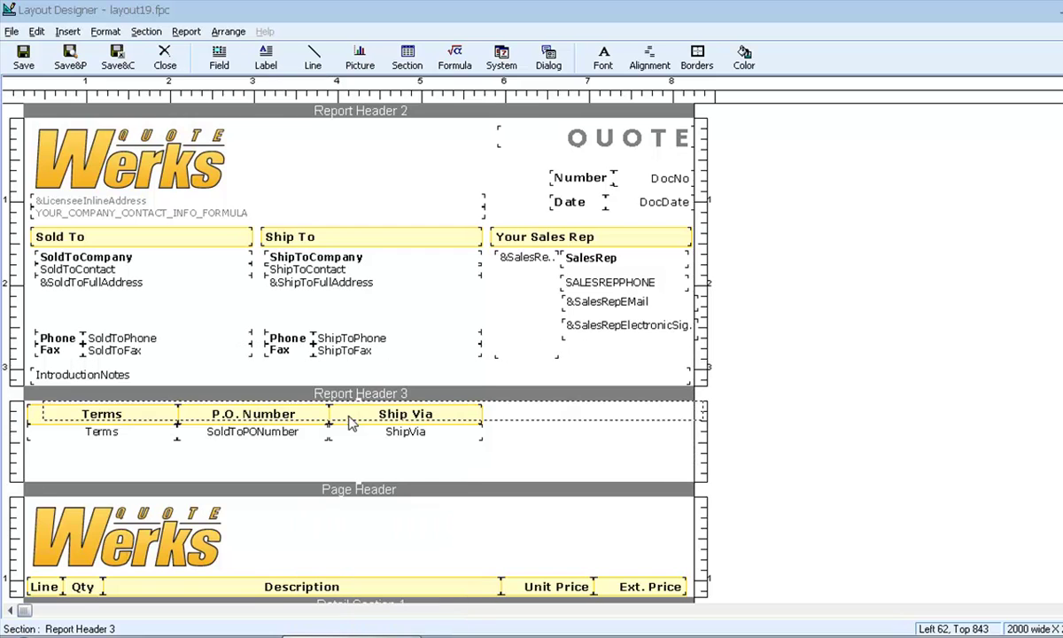
{"action": "left_click", "coordinate": [359, 461]}
{"action": "left_click", "coordinate": [352, 479]}
{"action": "left_click_drag", "start_coordinate": [358, 478], "coordinate": [361, 475]}
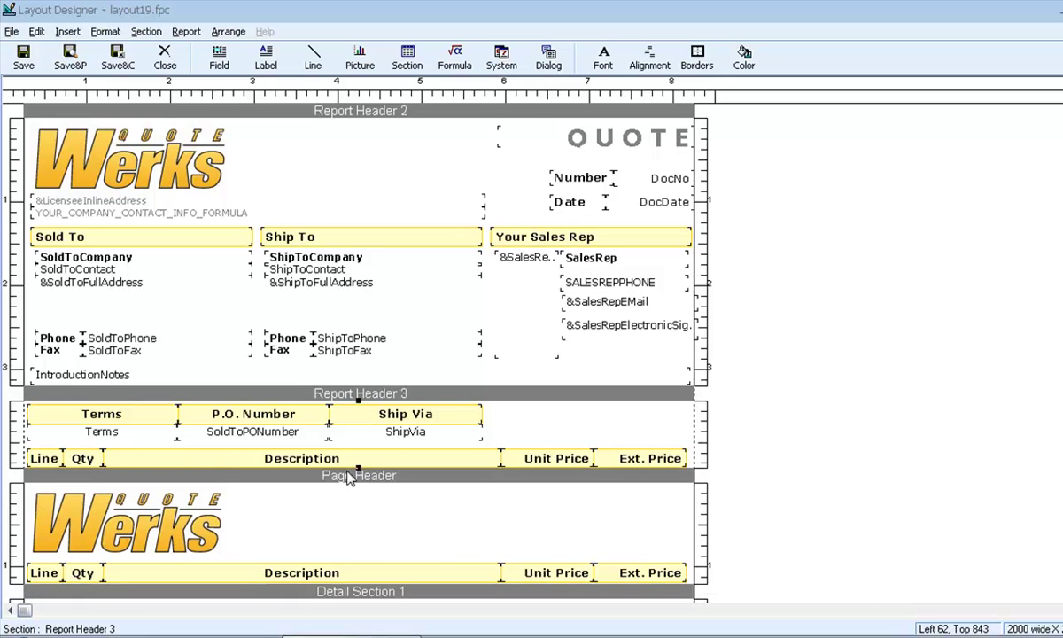
{"action": "left_click", "coordinate": [70, 58]}
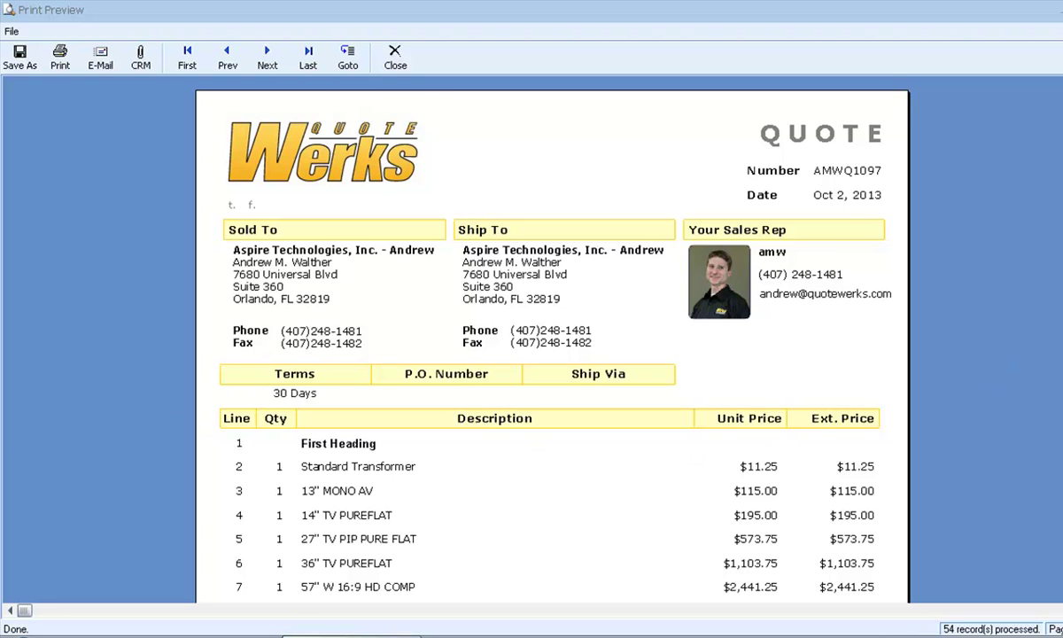
{"action": "key", "text": "Page_Down"}
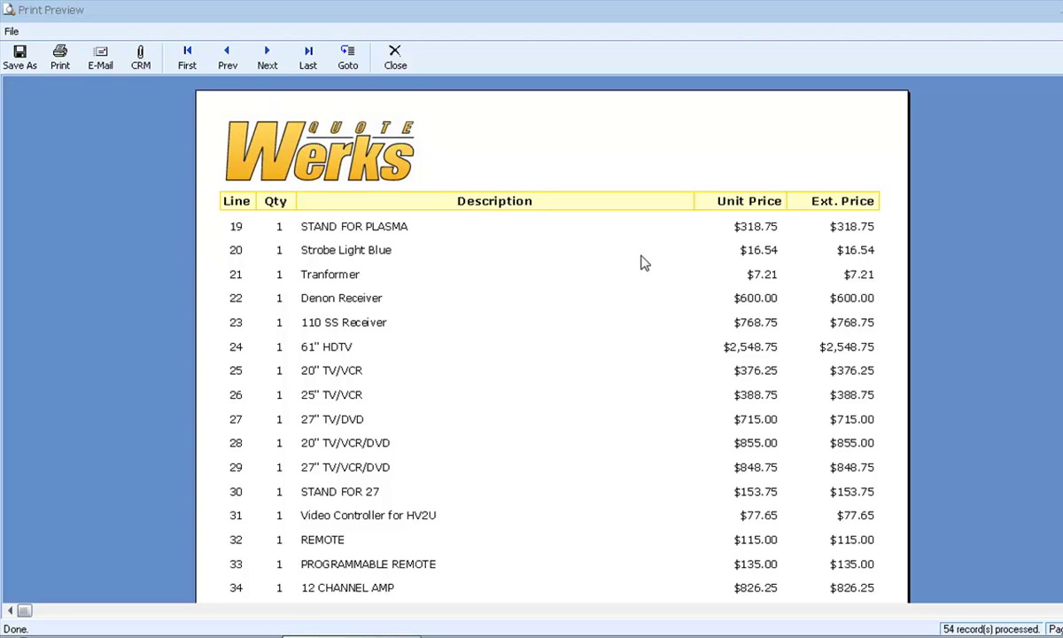
{"action": "scroll", "coordinate": [899, 89], "scroll_direction": "up", "scroll_amount": 10}
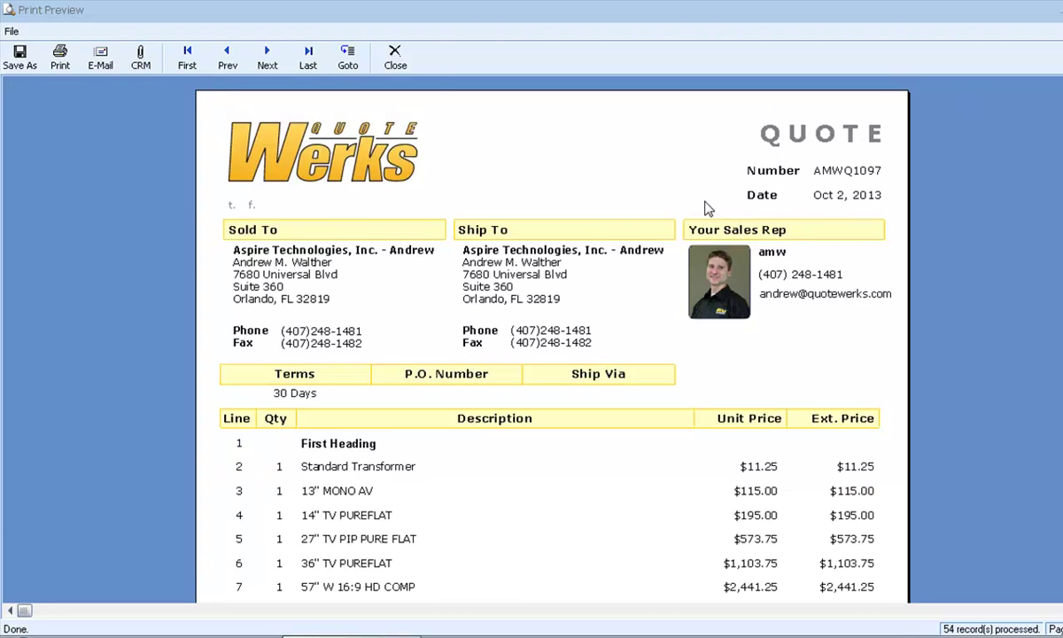
{"action": "left_click", "coordinate": [395, 61]}
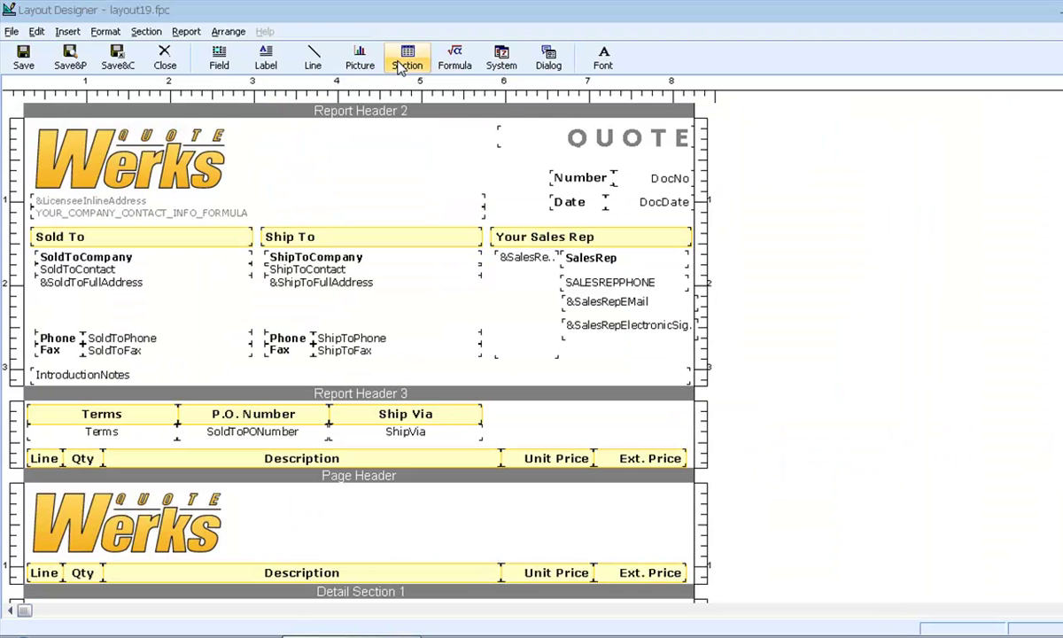
Copy the QUOTE title with Number and Date fields and paste them into the Page Header
{"action": "left_click", "coordinate": [609, 133]}
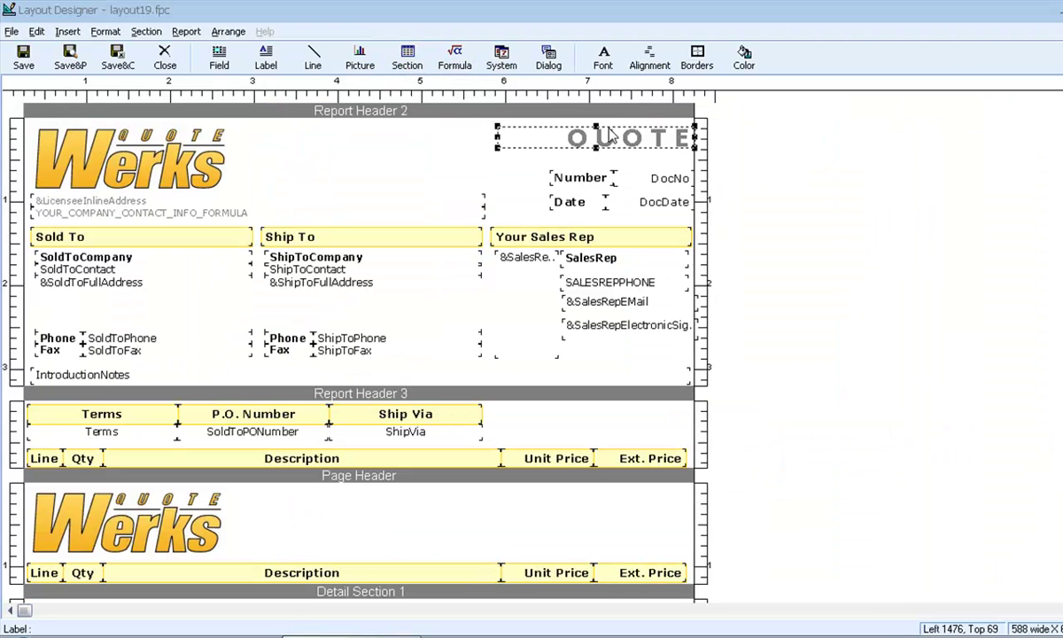
{"action": "key", "text": "Tab"}
{"action": "key", "text": "Tab"}
{"action": "key", "text": "Tab"}
{"action": "key", "text": "Tab"}
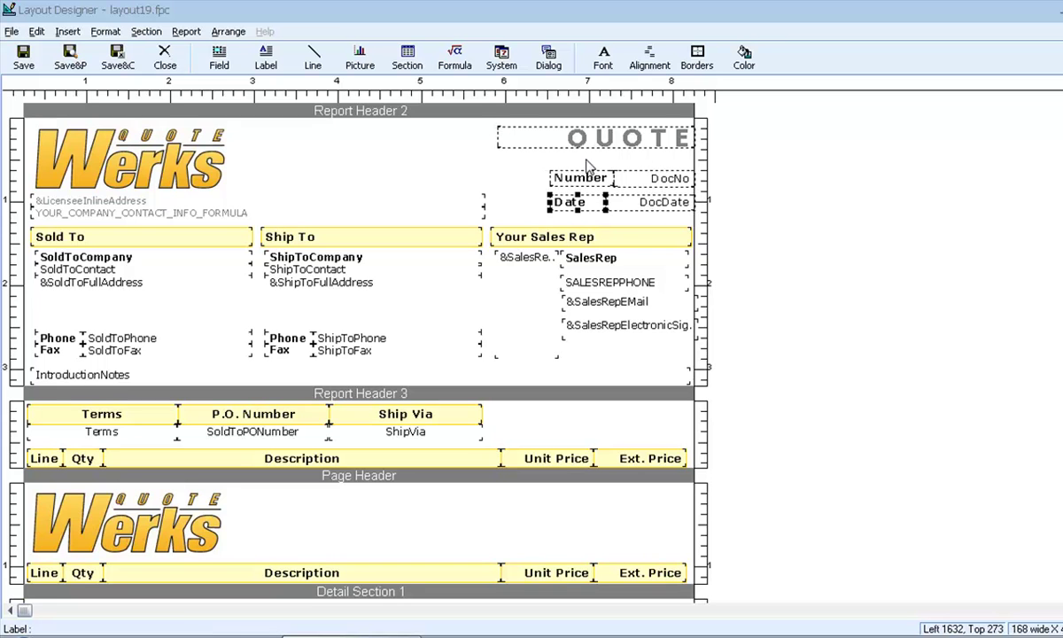
{"action": "right_click", "coordinate": [545, 134]}
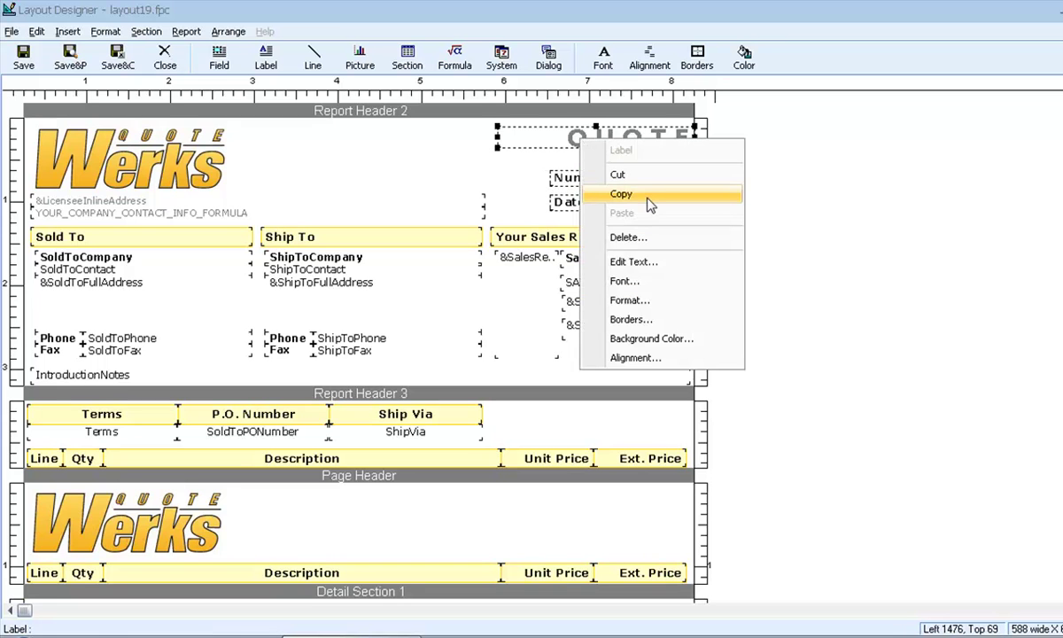
{"action": "left_click", "coordinate": [649, 205]}
{"action": "left_click", "coordinate": [630, 381]}
{"action": "left_click", "coordinate": [562, 503]}
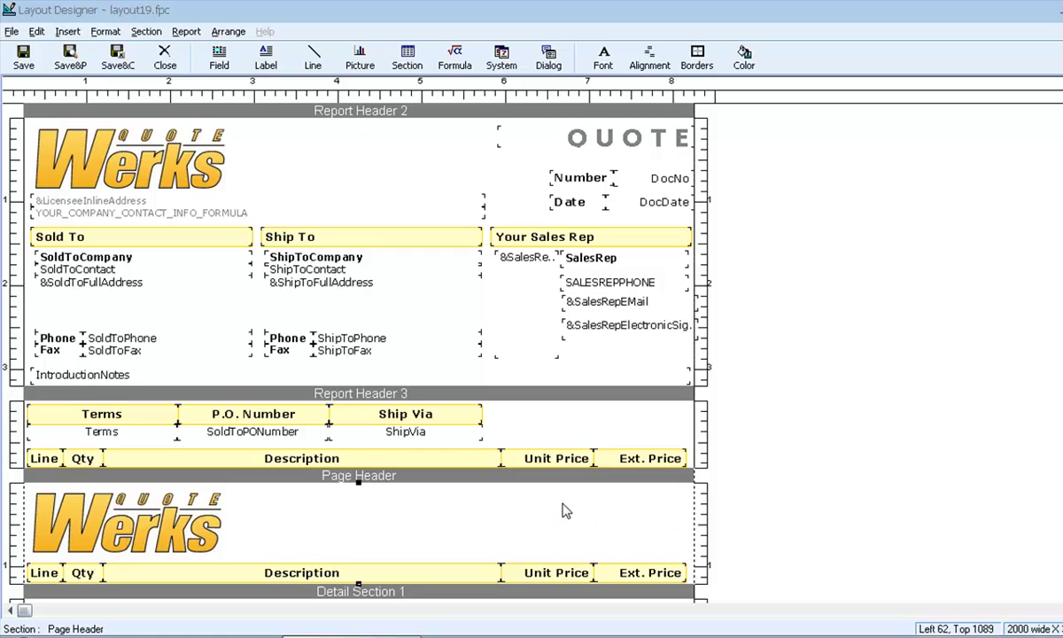
{"action": "right_click", "coordinate": [567, 512]}
{"action": "left_click", "coordinate": [584, 374]}
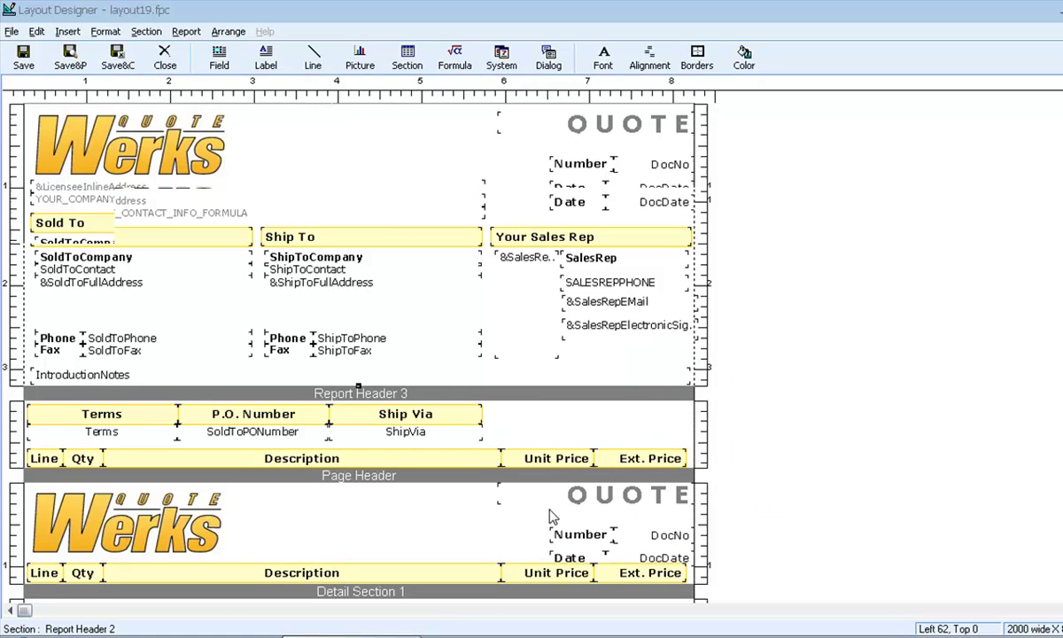
Make the Page Header taller and nudge its five column headings down
{"action": "scroll", "coordinate": [549, 517], "scroll_direction": "down", "scroll_amount": 1}
{"action": "left_click", "coordinate": [359, 554]}
{"action": "left_click_drag", "start_coordinate": [359, 551], "coordinate": [361, 567]}
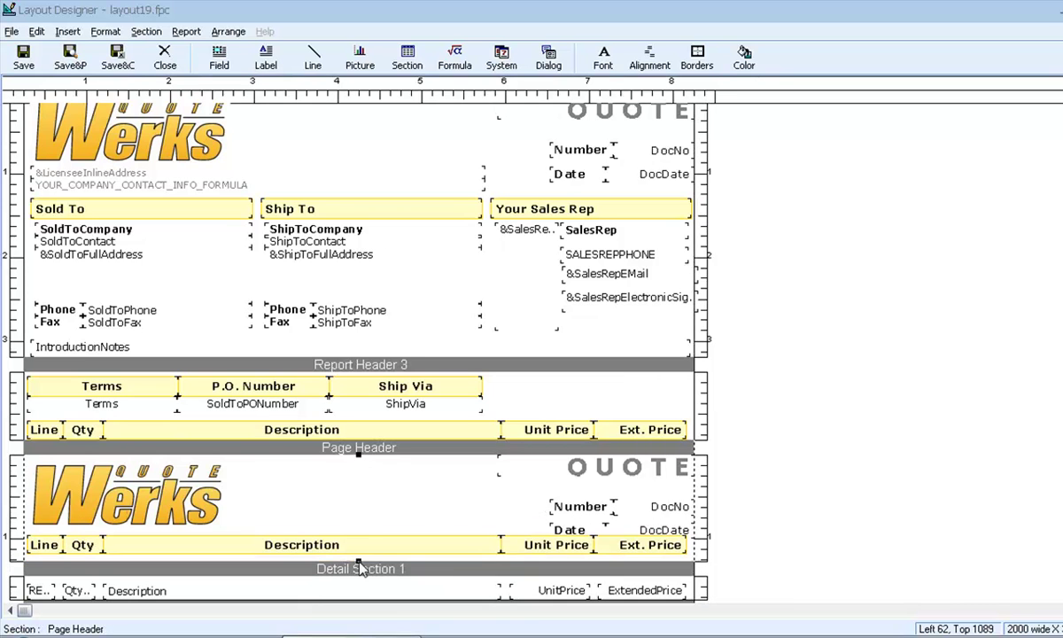
{"action": "left_click", "coordinate": [611, 544]}
{"action": "left_click", "coordinate": [522, 545], "text": "shift"}
{"action": "left_click", "coordinate": [292, 545], "text": "shift"}
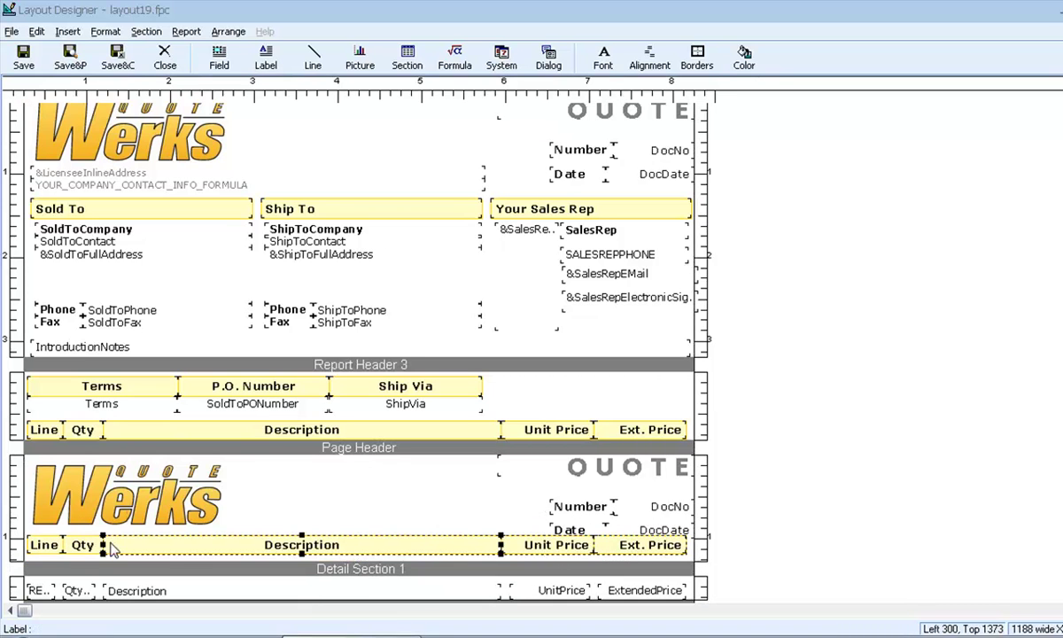
{"action": "left_click", "coordinate": [78, 545], "text": "shift"}
{"action": "left_click", "coordinate": [54, 544], "text": "shift"}
{"action": "key", "text": "Down"}
{"action": "key", "text": "Down"}
{"action": "key", "text": "Down"}
{"action": "key", "text": "Down"}
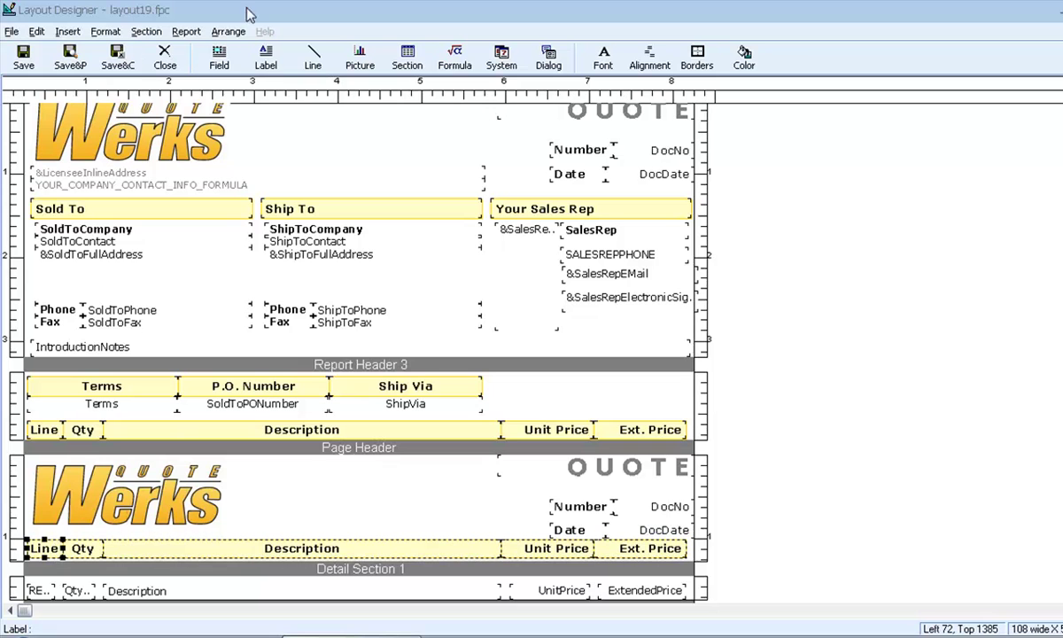
Save the layout and scroll through all three preview pages, ending on page 1
{"action": "left_click", "coordinate": [71, 55]}
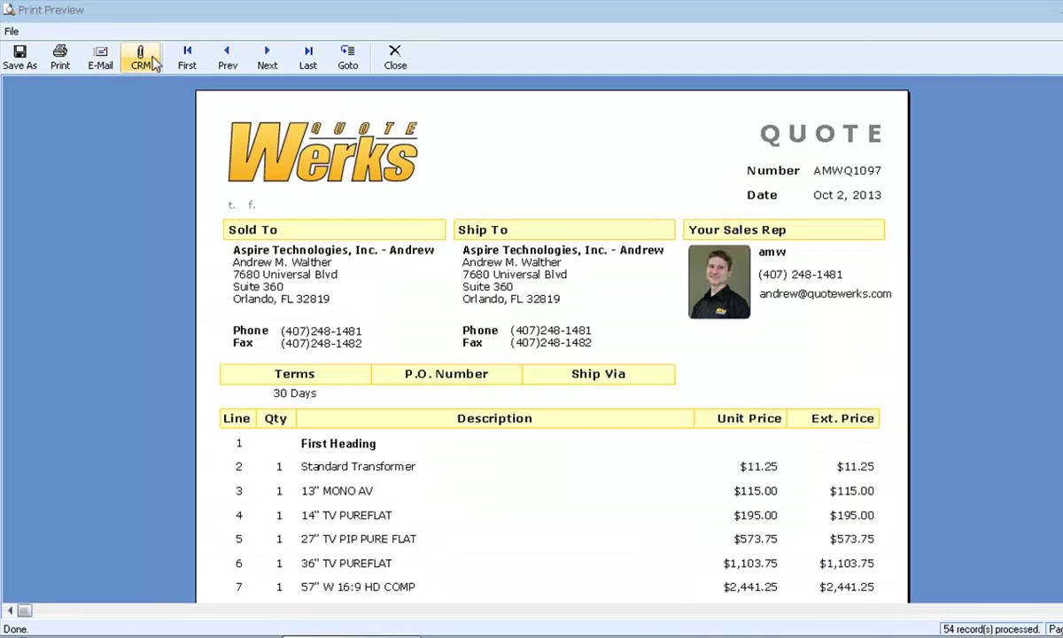
{"action": "scroll", "coordinate": [552, 346], "scroll_direction": "down", "scroll_amount": 10}
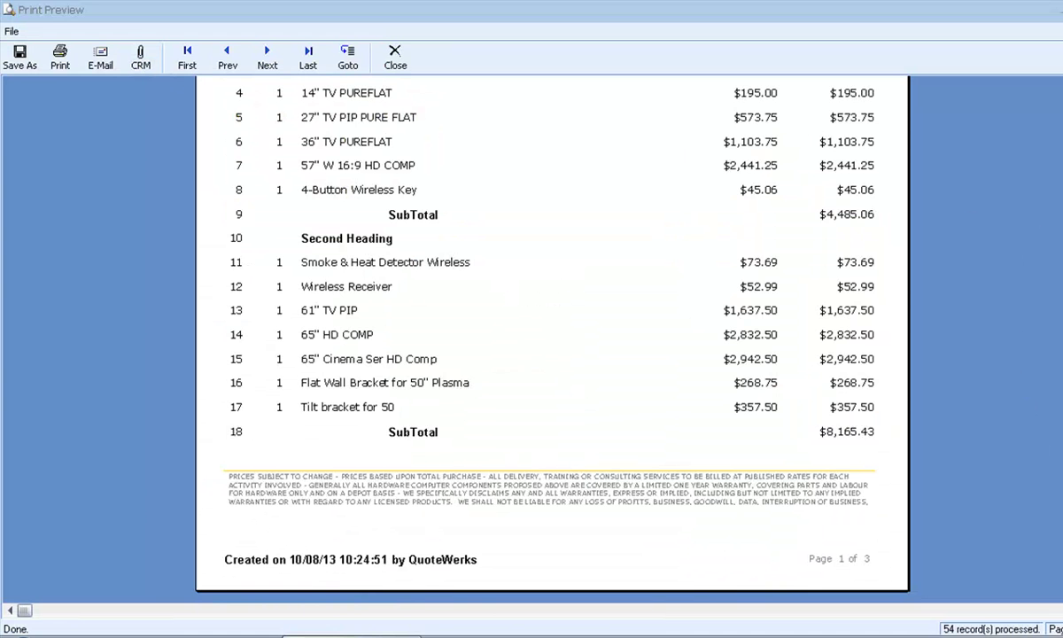
{"action": "scroll", "coordinate": [1025, 379], "scroll_direction": "down", "scroll_amount": 10}
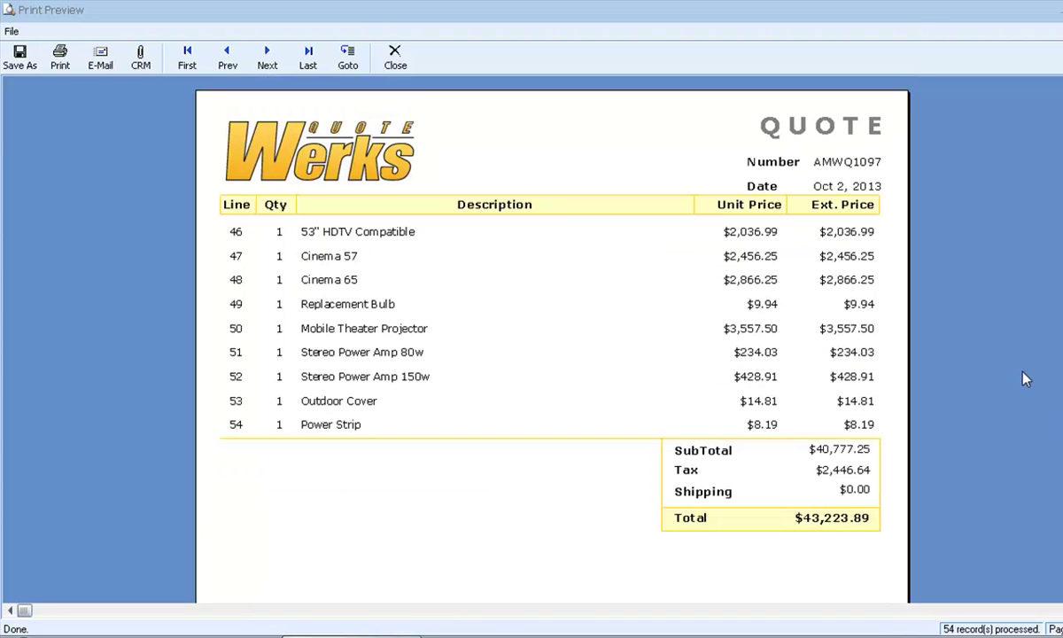
{"action": "scroll", "coordinate": [552, 345], "scroll_direction": "up", "scroll_amount": 20}
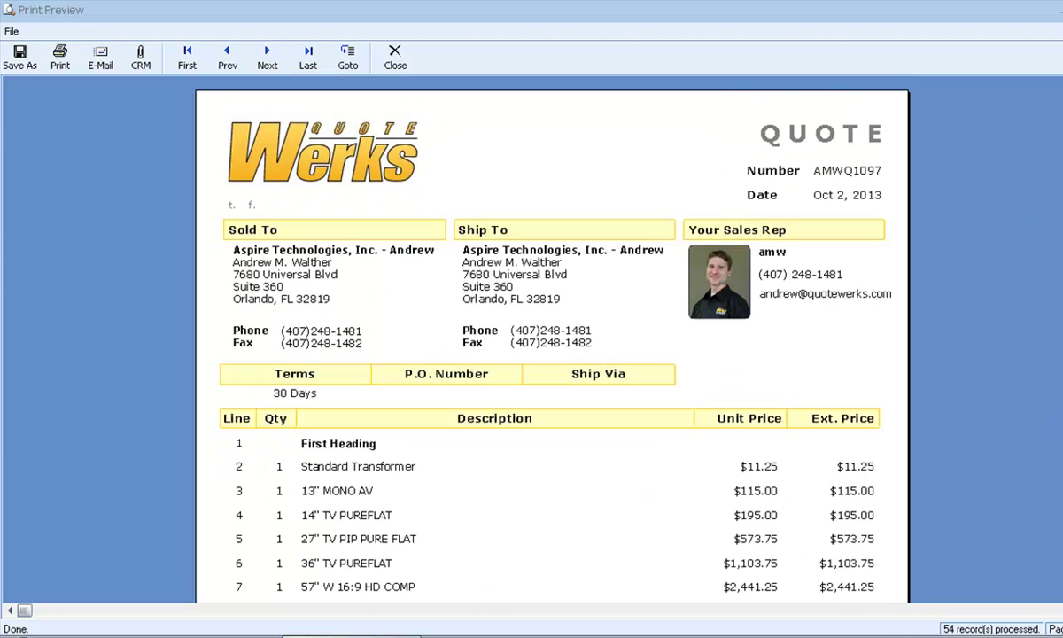